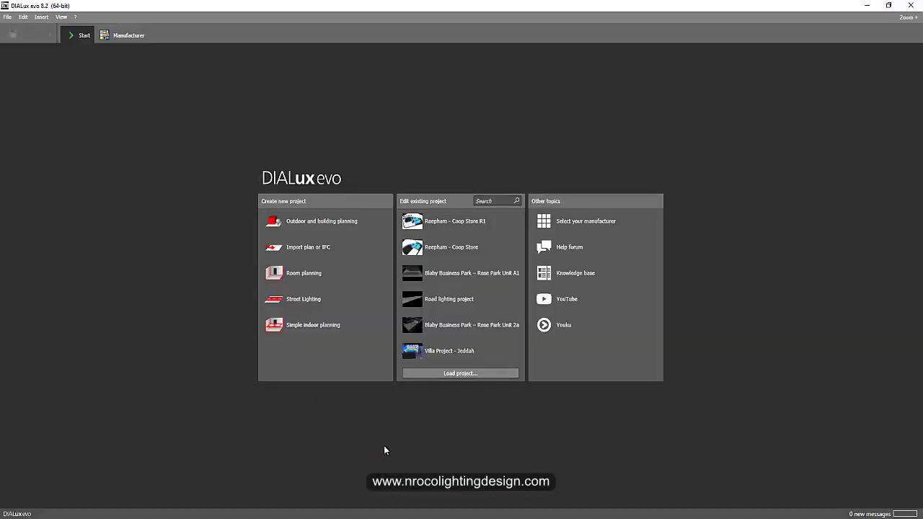
Create a new street lighting project and examine the roadway with its valuation field in plan view
{"action": "left_click", "coordinate": [298, 301]}
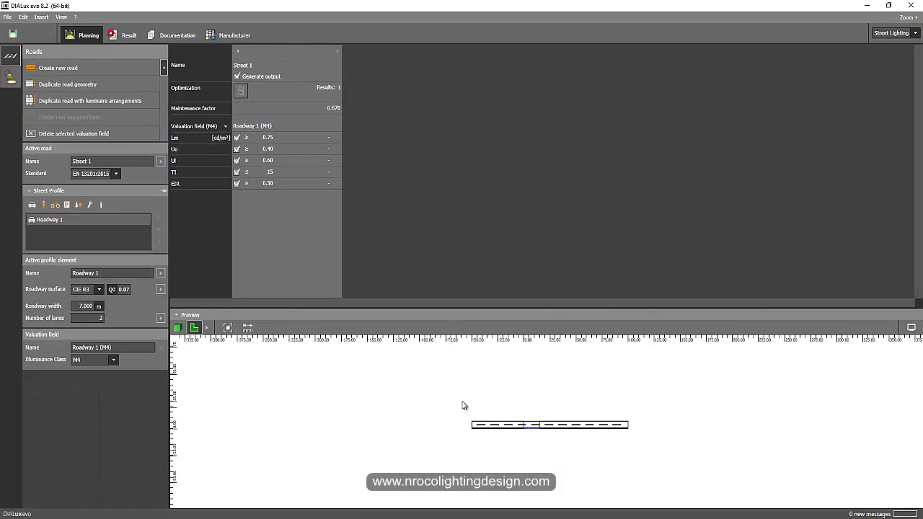
{"action": "scroll", "coordinate": [507, 435], "scroll_direction": "up", "scroll_amount": 3}
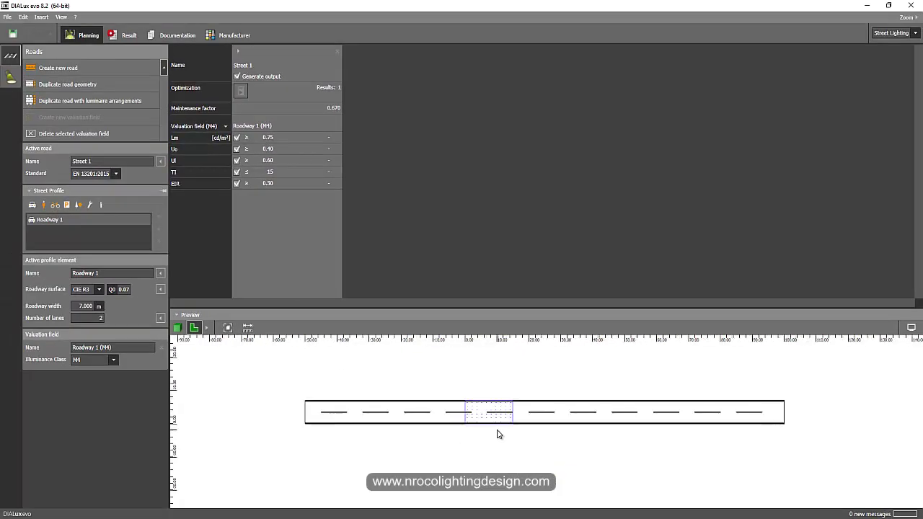
{"action": "scroll", "coordinate": [498, 434], "scroll_direction": "down", "scroll_amount": 1}
{"action": "scroll", "coordinate": [437, 418], "scroll_direction": "up", "scroll_amount": 2}
{"action": "scroll", "coordinate": [489, 405], "scroll_direction": "down", "scroll_amount": 1}
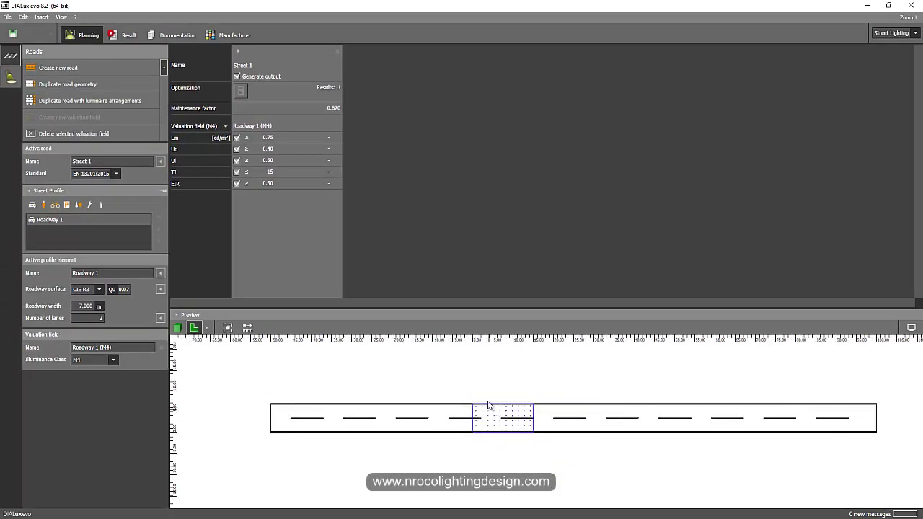
{"action": "middle_click_drag", "start_coordinate": [457, 385], "coordinate": [446, 382]}
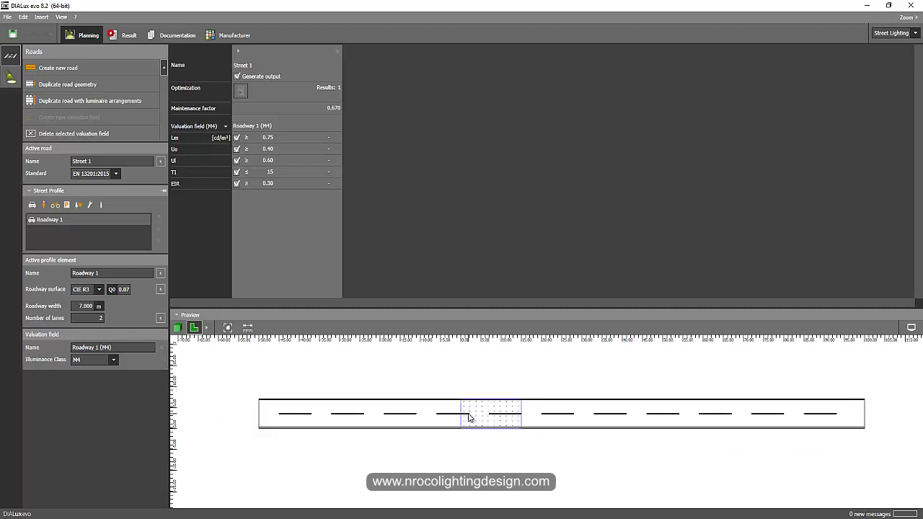
{"action": "scroll", "coordinate": [453, 388], "scroll_direction": "up", "scroll_amount": 2}
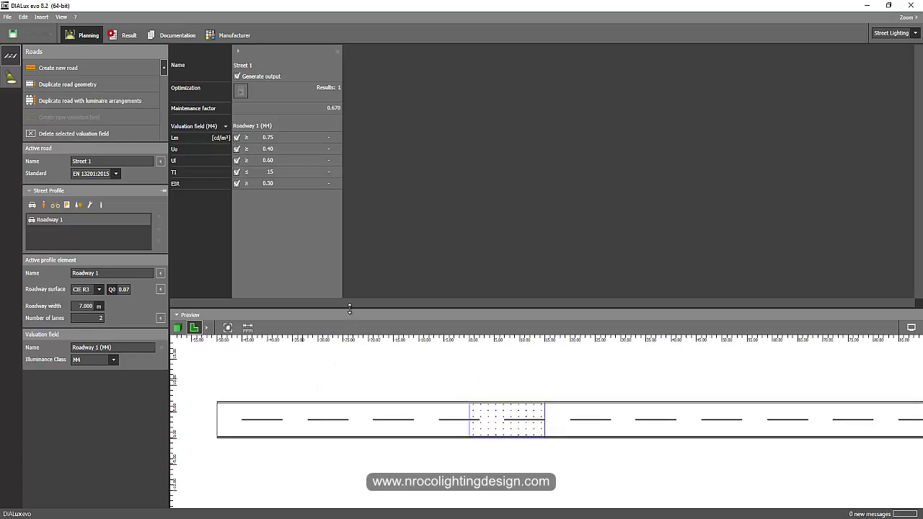
Enlarge the preview area and examine the empty roadway in the 3D view
{"action": "left_click_drag", "start_coordinate": [350, 309], "coordinate": [352, 233]}
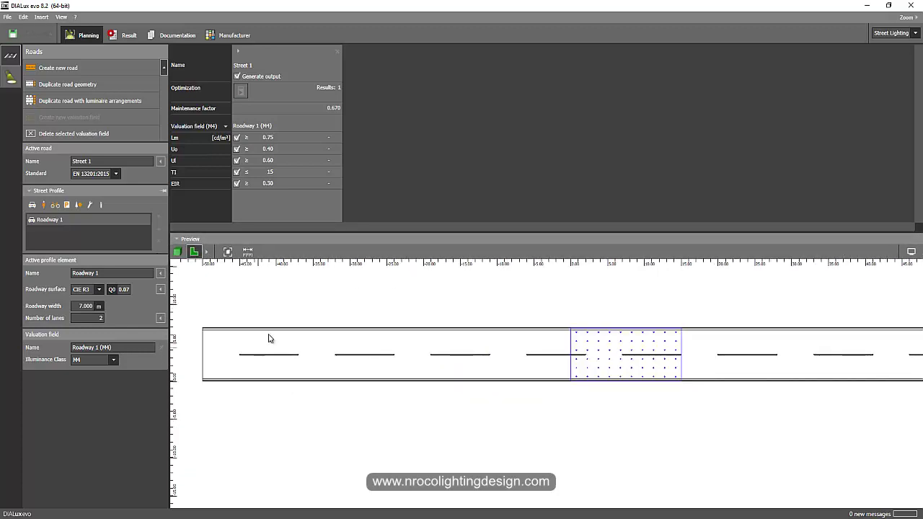
{"action": "scroll", "coordinate": [583, 347], "scroll_direction": "down", "scroll_amount": 2}
{"action": "scroll", "coordinate": [570, 343], "scroll_direction": "down", "scroll_amount": 2}
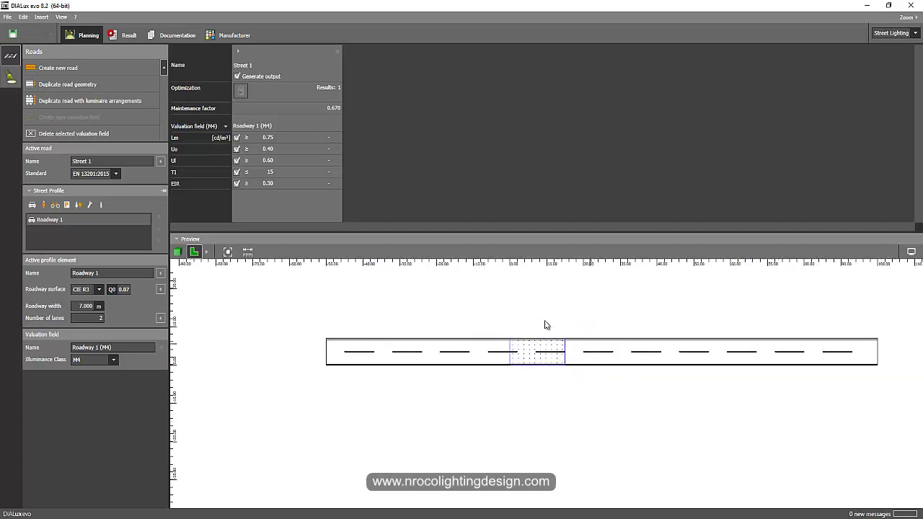
{"action": "left_click", "coordinate": [177, 252]}
{"action": "left_click_drag", "start_coordinate": [427, 366], "coordinate": [366, 488]}
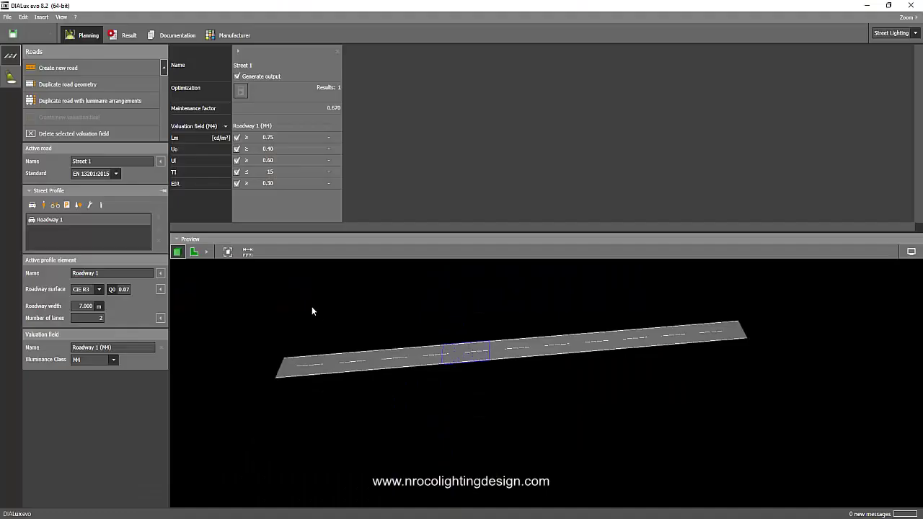
{"action": "mouse_move", "coordinate": [312, 307]}
{"action": "right_mouse_down"}
{"action": "mouse_move", "coordinate": [336, 310]}
{"action": "mouse_move", "coordinate": [317, 297]}
{"action": "right_mouse_up"}
{"action": "middle_click_drag", "start_coordinate": [398, 319], "coordinate": [424, 303]}
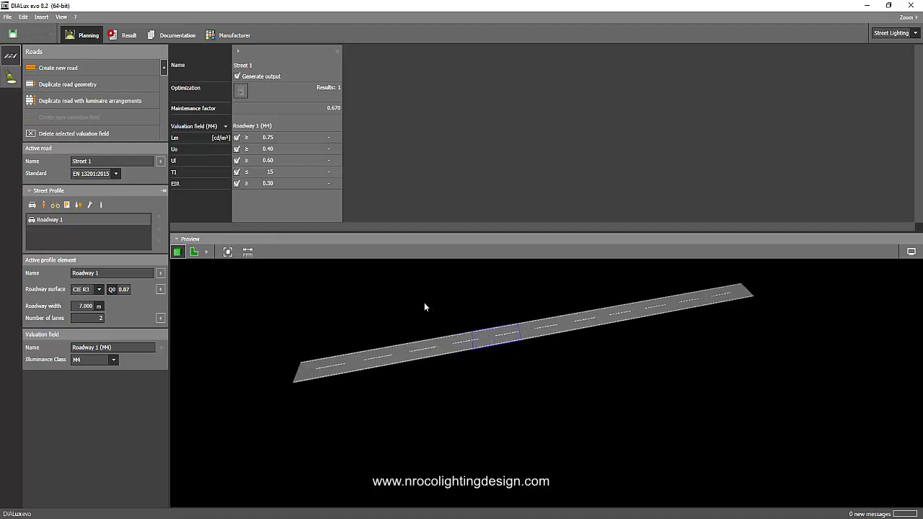
{"action": "right_click_drag", "start_coordinate": [415, 315], "coordinate": [424, 344]}
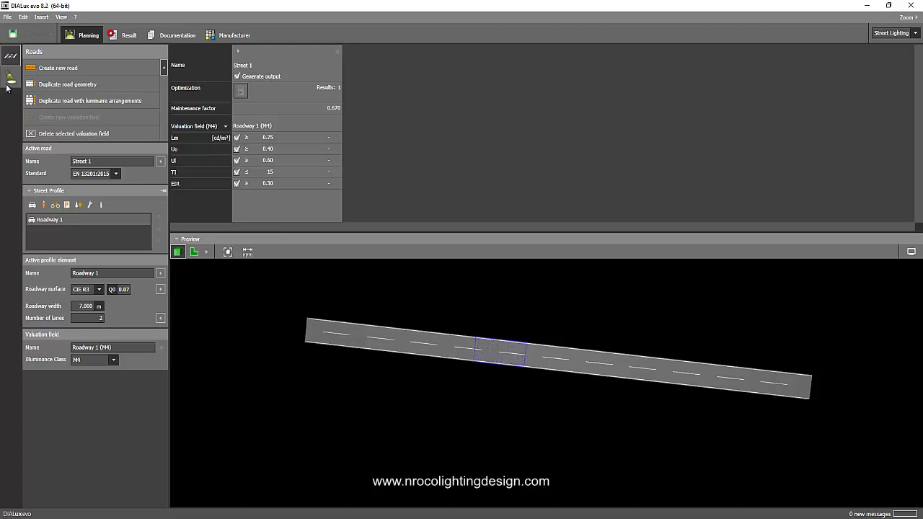
Add a luminaire arrangement with the R2L2 S 48L35 PWC L740 CL1 luminaire along the road
{"action": "left_click", "coordinate": [11, 77]}
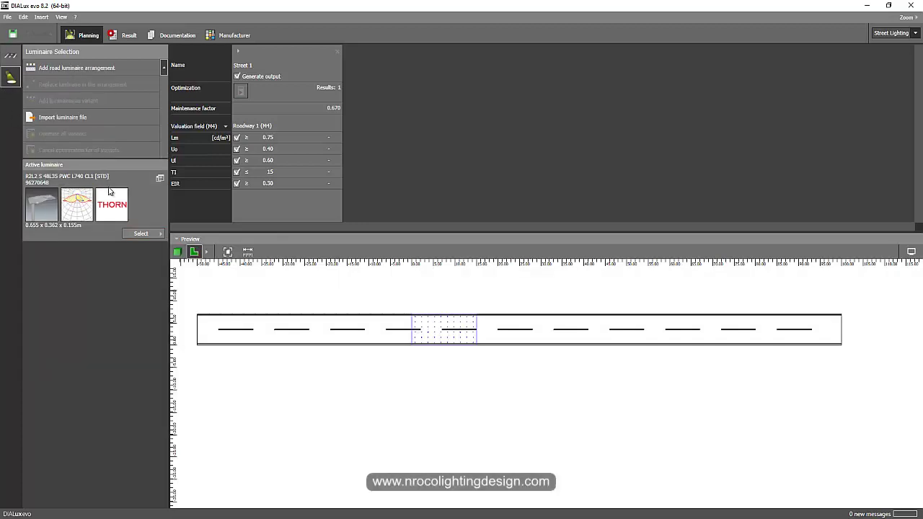
{"action": "left_click", "coordinate": [320, 339]}
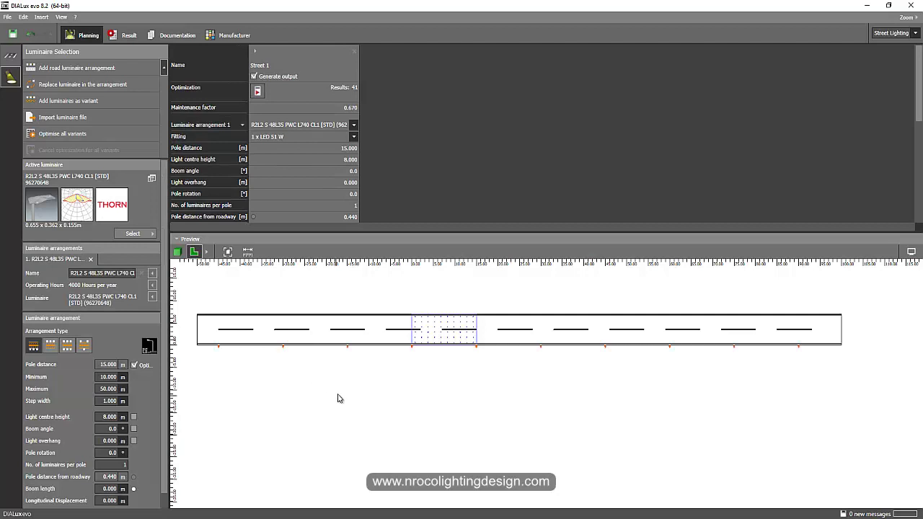
{"action": "left_click", "coordinate": [911, 252]}
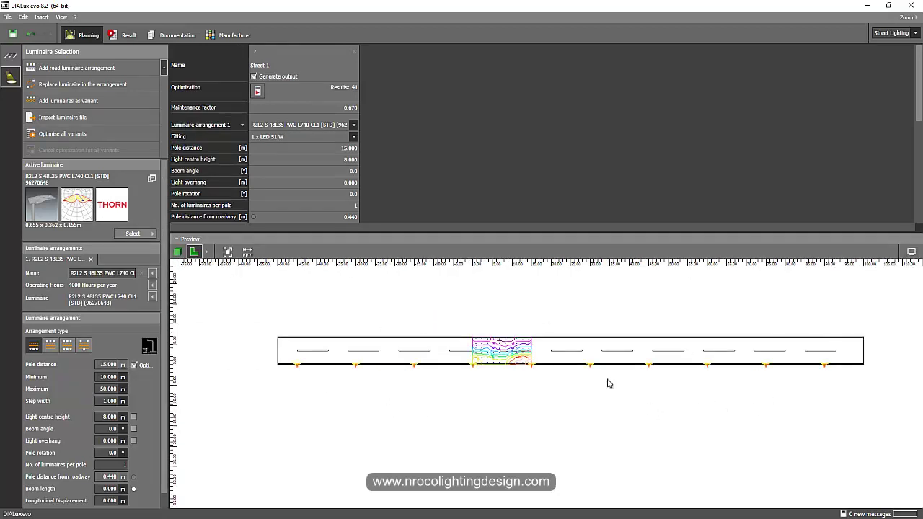
Measure the roadway's overall length and inspect the row of lighting poles in 3D
{"action": "left_click", "coordinate": [279, 336]}
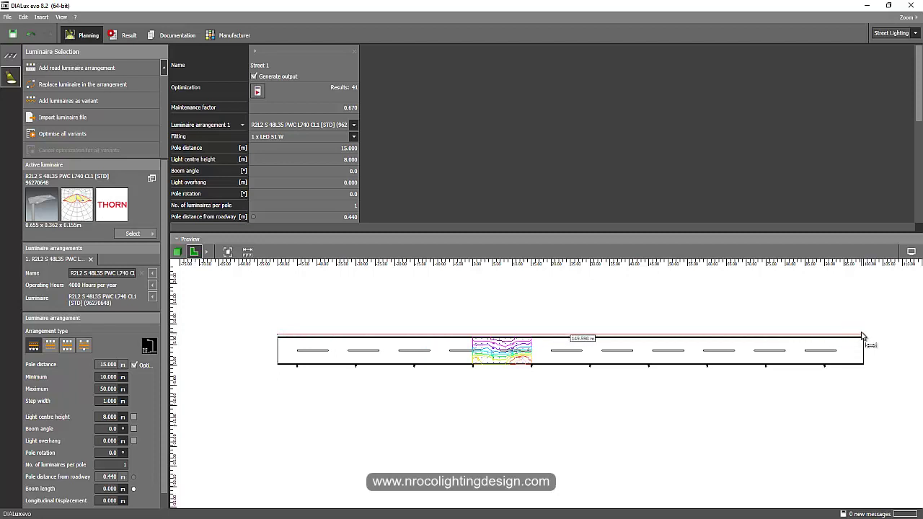
{"action": "key", "text": "Escape"}
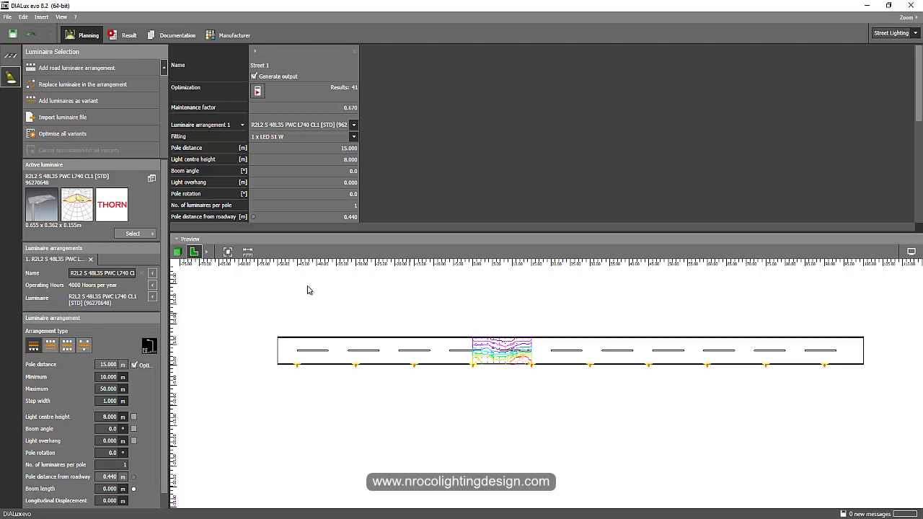
{"action": "left_click", "coordinate": [181, 252]}
{"action": "left_click_drag", "start_coordinate": [283, 323], "coordinate": [326, 319]}
{"action": "scroll", "coordinate": [332, 324], "scroll_direction": "down", "scroll_amount": 6}
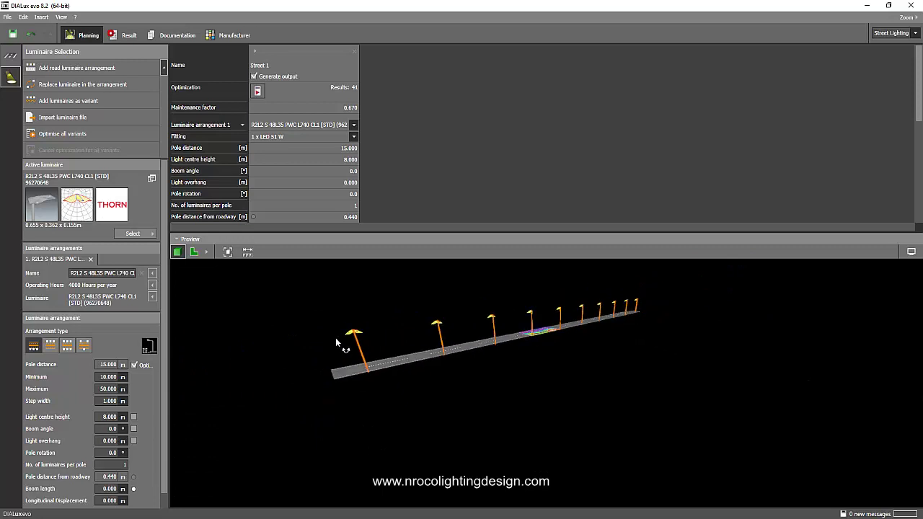
{"action": "left_click_drag", "start_coordinate": [383, 313], "coordinate": [347, 352]}
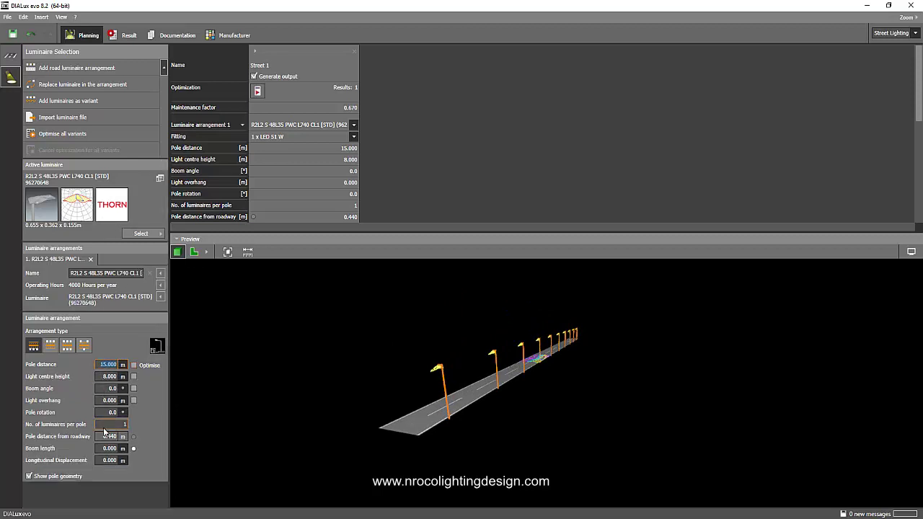
Set the arrangement's pole distance to 30 m and its light centre height to 12 m
{"action": "type", "text": "0"}
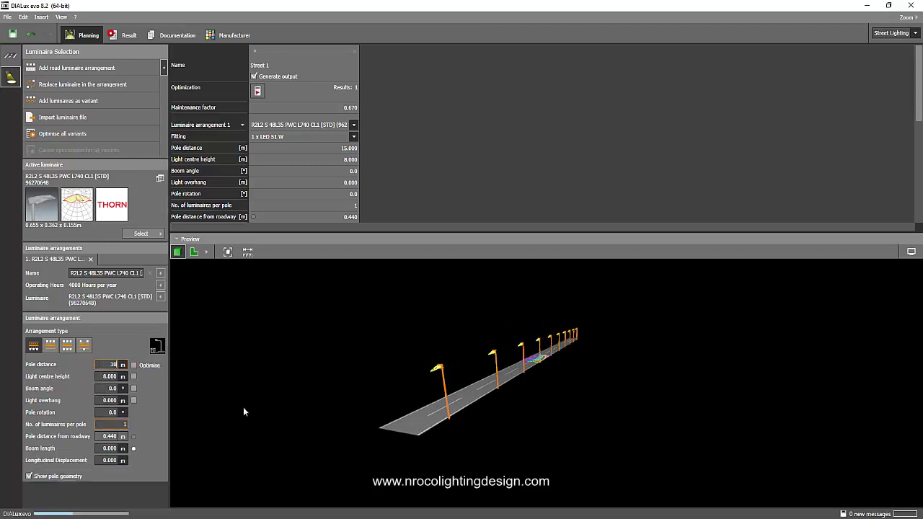
{"action": "key", "text": "Return"}
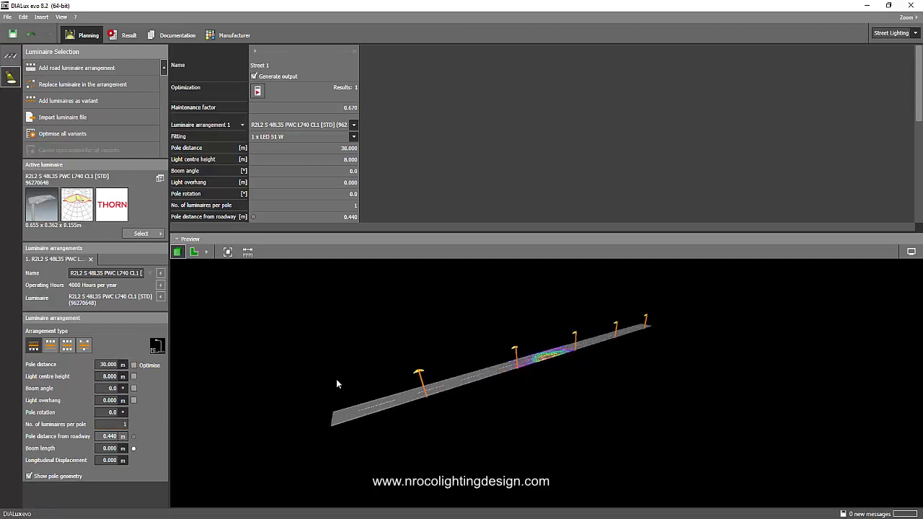
{"action": "left_click", "coordinate": [112, 378]}
{"action": "type", "text": "12"}
{"action": "key", "text": "Return"}
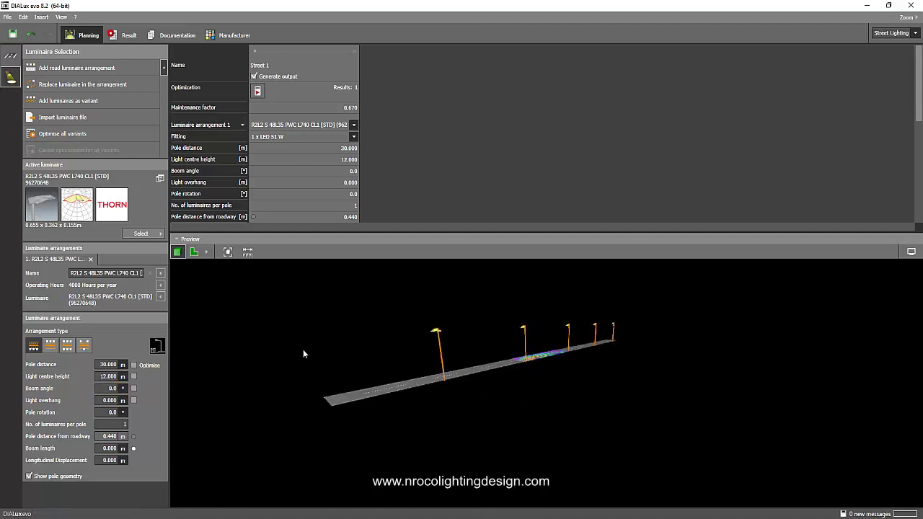
Increase the arrangement's pole distance to 35 m
{"action": "left_click", "coordinate": [108, 365]}
{"action": "type", "text": "35"}
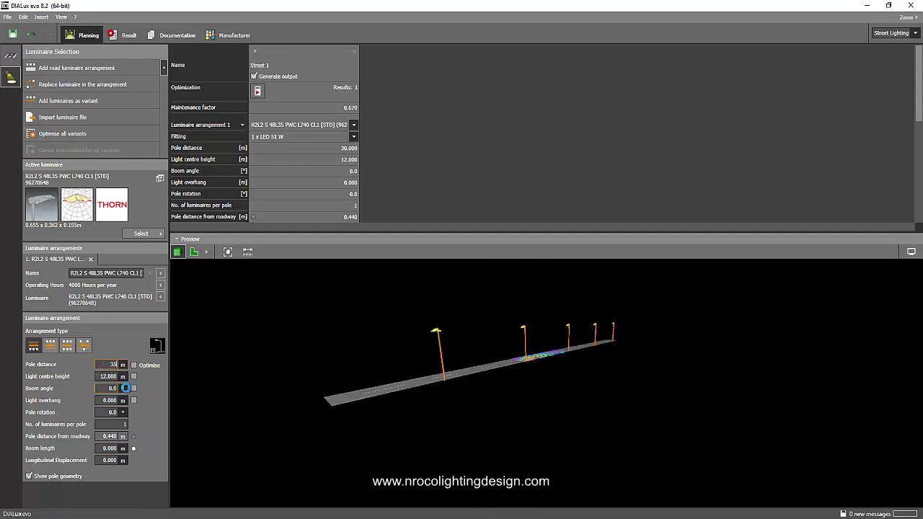
{"action": "key", "text": "Return"}
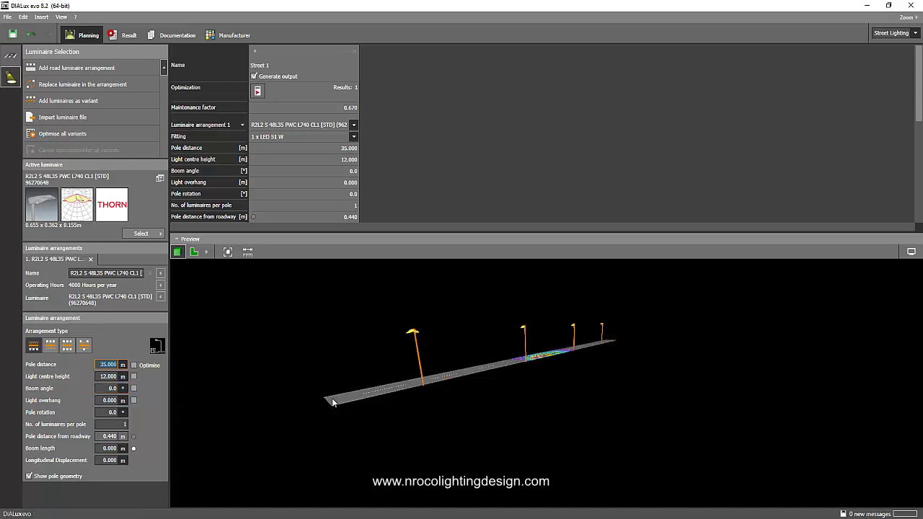
Examine the isolines on the valuation field between two neighbouring poles in 3D
{"action": "left_click_drag", "start_coordinate": [331, 370], "coordinate": [578, 367]}
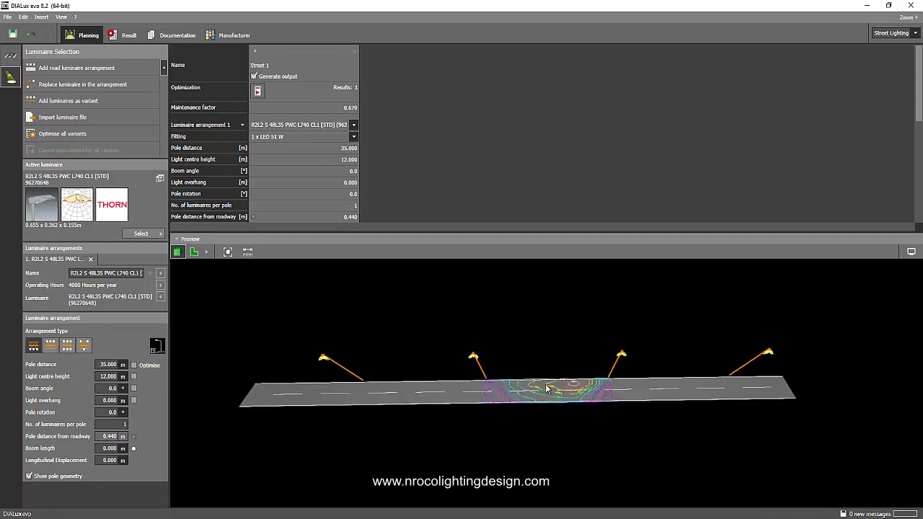
{"action": "scroll", "coordinate": [546, 388], "scroll_direction": "up", "scroll_amount": 2}
{"action": "left_click_drag", "start_coordinate": [541, 394], "coordinate": [517, 386]}
{"action": "scroll", "coordinate": [438, 404], "scroll_direction": "up", "scroll_amount": 2}
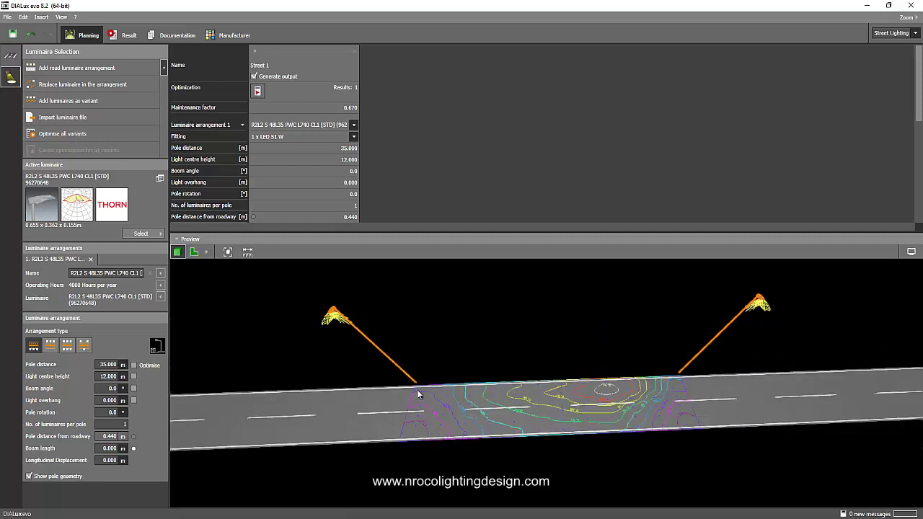
{"action": "left_click_drag", "start_coordinate": [503, 325], "coordinate": [266, 299]}
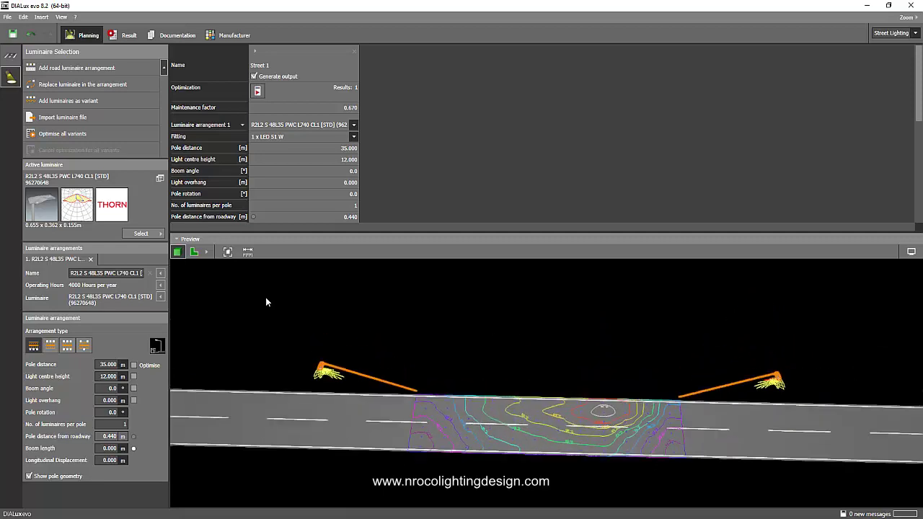
Examine the pole positions along the road and the valuation field's calculation points and isolines in plan view
{"action": "left_click", "coordinate": [194, 252]}
{"action": "scroll", "coordinate": [454, 368], "scroll_direction": "down", "scroll_amount": 1}
{"action": "scroll", "coordinate": [461, 339], "scroll_direction": "up", "scroll_amount": 3}
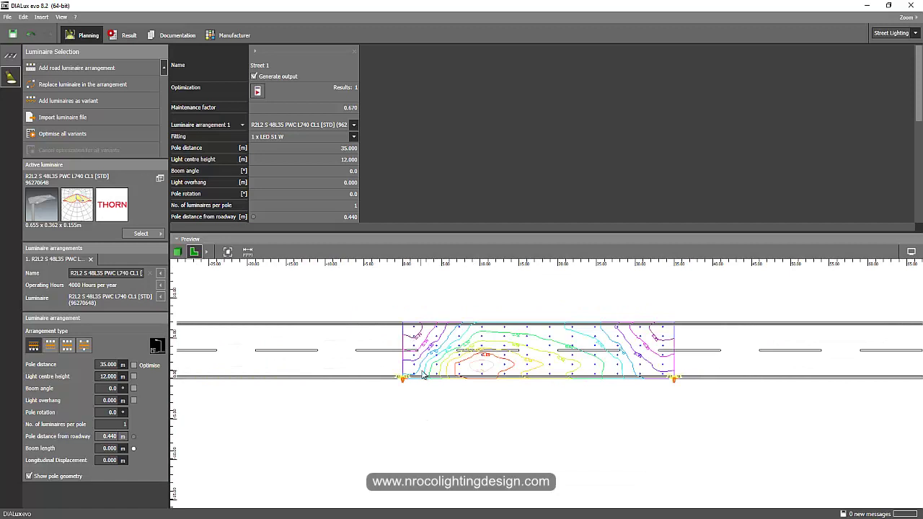
{"action": "scroll", "coordinate": [619, 406], "scroll_direction": "down", "scroll_amount": 2}
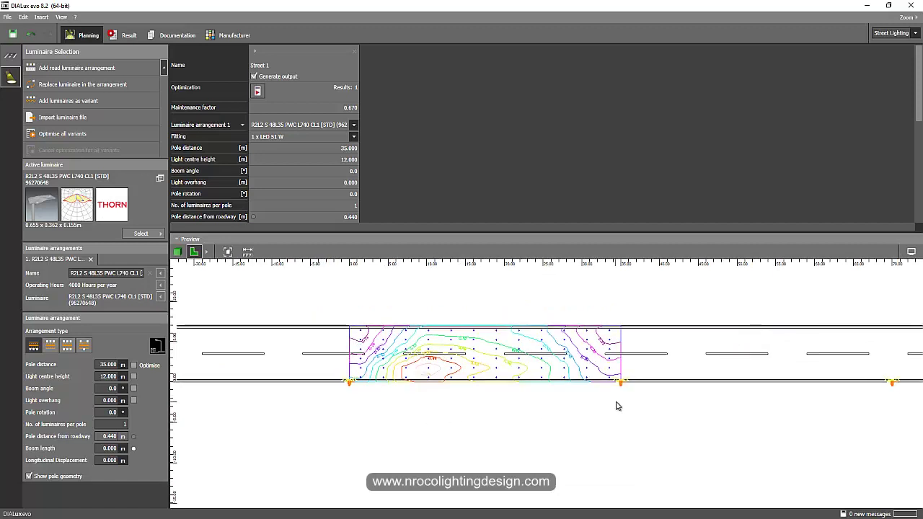
{"action": "left_click_drag", "start_coordinate": [633, 407], "coordinate": [596, 398]}
{"action": "scroll", "coordinate": [466, 416], "scroll_direction": "down", "scroll_amount": 1}
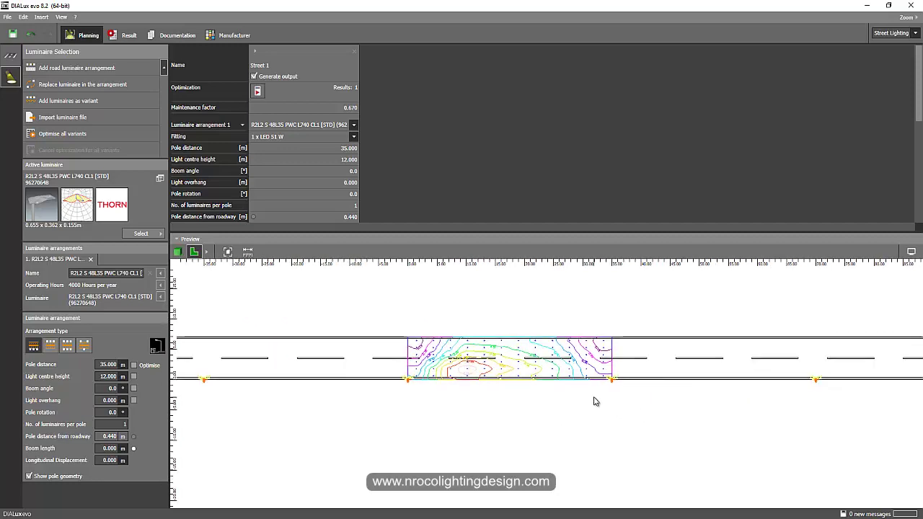
{"action": "scroll", "coordinate": [595, 402], "scroll_direction": "down", "scroll_amount": 1}
{"action": "scroll", "coordinate": [602, 413], "scroll_direction": "up", "scroll_amount": 2}
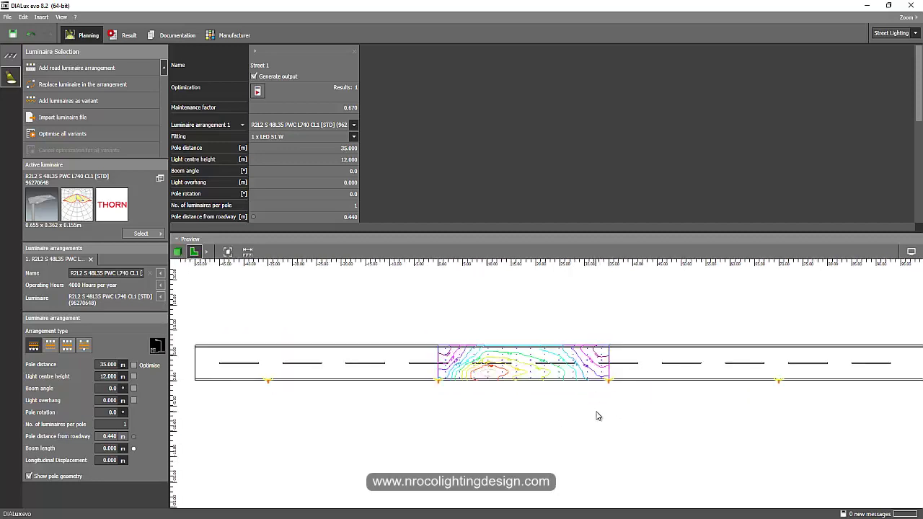
{"action": "left_click_drag", "start_coordinate": [526, 417], "coordinate": [569, 406]}
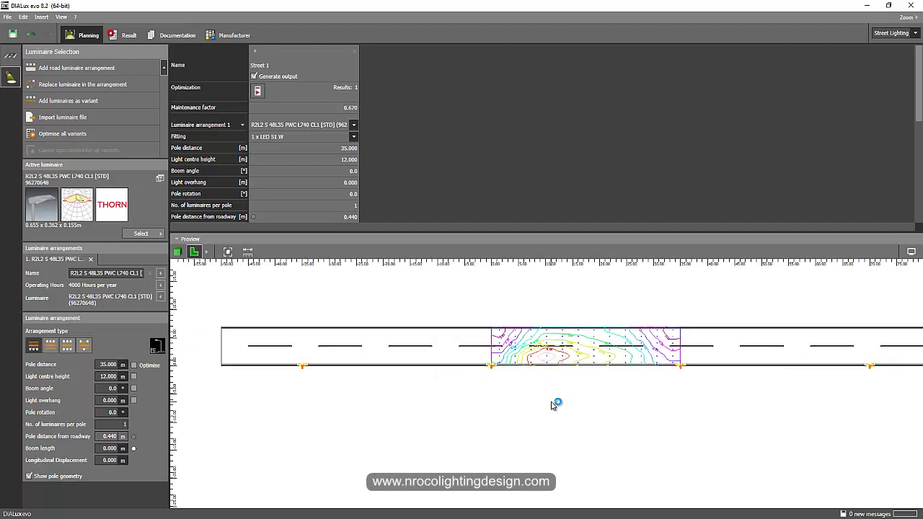
{"action": "scroll", "coordinate": [554, 406], "scroll_direction": "down", "scroll_amount": 2}
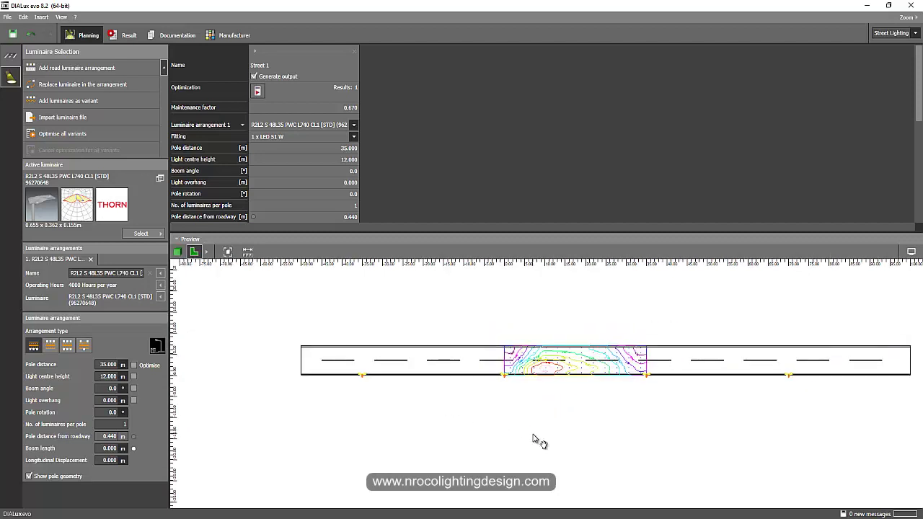
{"action": "middle_click_drag", "start_coordinate": [534, 438], "coordinate": [485, 441]}
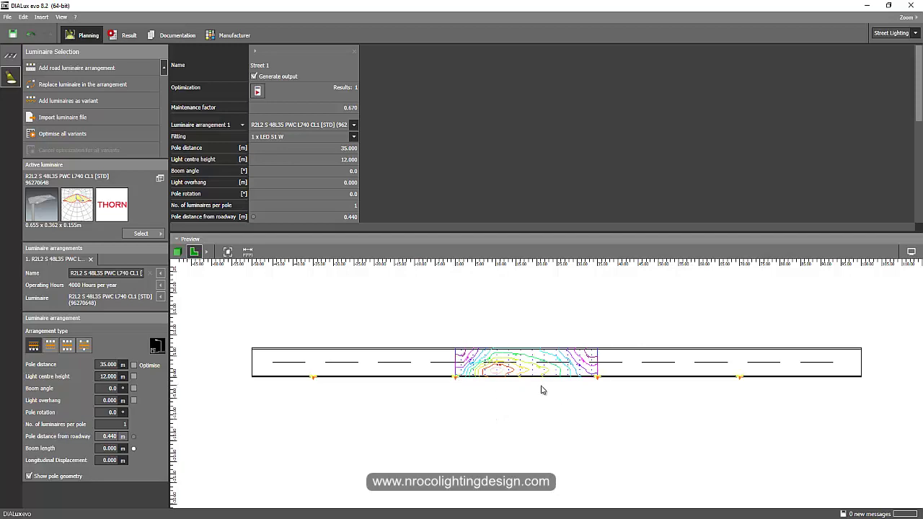
{"action": "scroll", "coordinate": [585, 388], "scroll_direction": "up", "scroll_amount": 1}
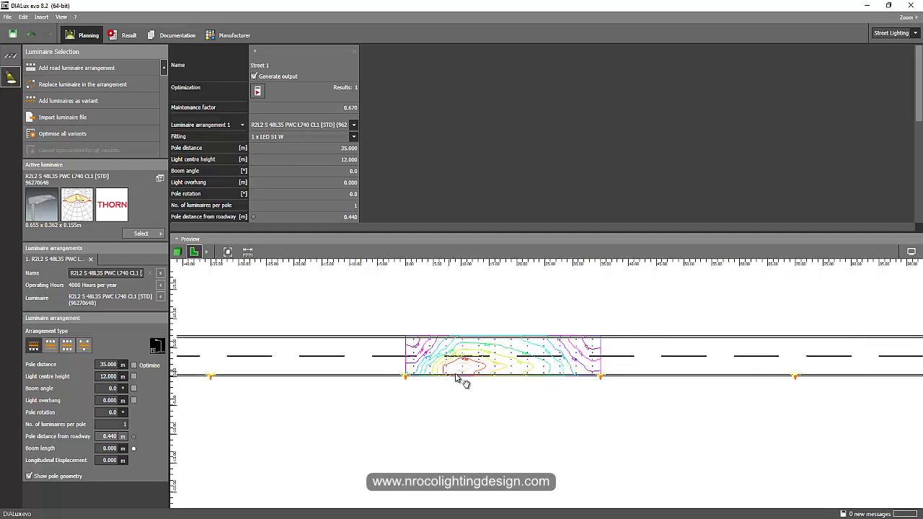
{"action": "scroll", "coordinate": [463, 382], "scroll_direction": "up", "scroll_amount": 2}
{"action": "scroll", "coordinate": [453, 398], "scroll_direction": "up", "scroll_amount": 1}
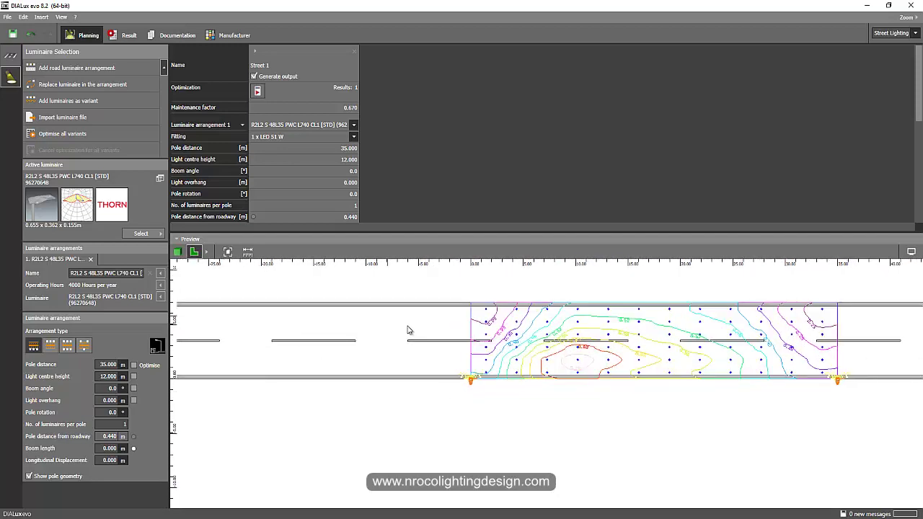
{"action": "scroll", "coordinate": [477, 381], "scroll_direction": "down", "scroll_amount": 1}
{"action": "scroll", "coordinate": [478, 381], "scroll_direction": "up", "scroll_amount": 1}
{"action": "middle_click_drag", "start_coordinate": [478, 382], "coordinate": [500, 433]}
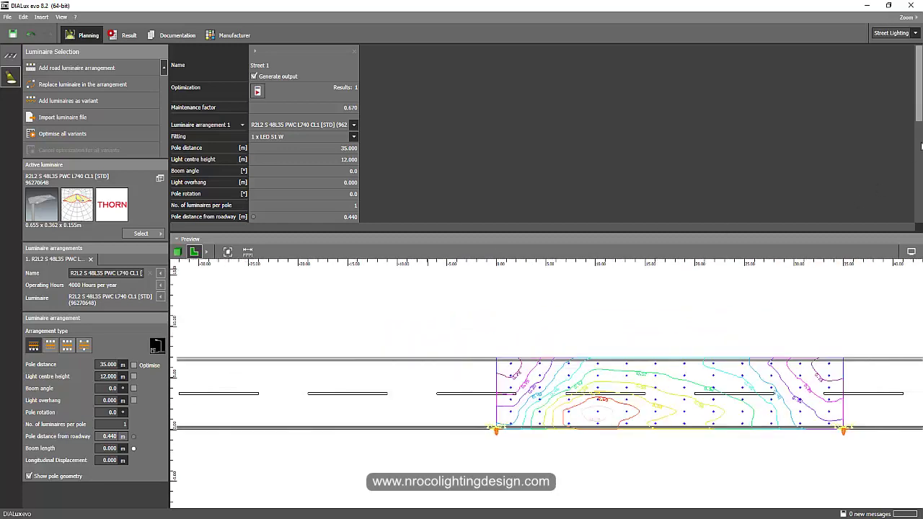
Set the luminaire arrangement's boom angle to 5° and its light centre height to 10 m
{"action": "scroll", "coordinate": [916, 128], "scroll_direction": "down", "scroll_amount": 5}
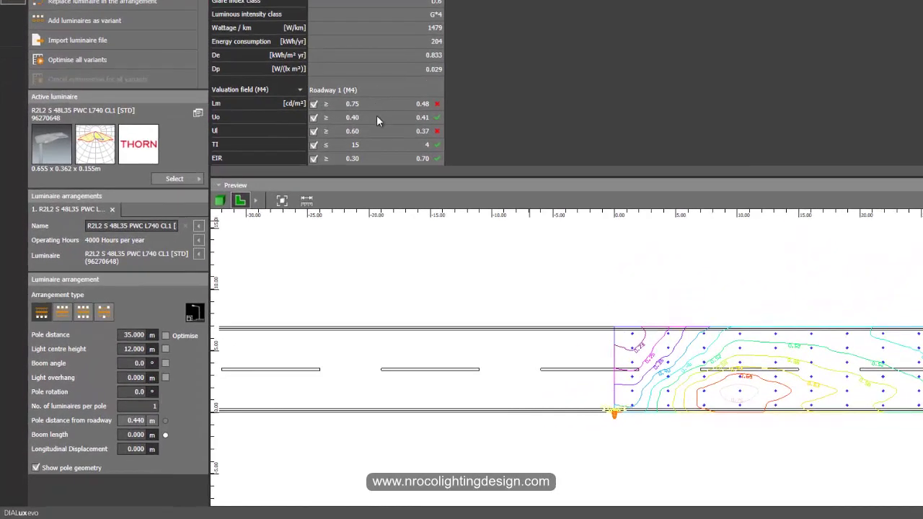
{"action": "type", "text": "5"}
{"action": "left_click", "coordinate": [150, 449]}
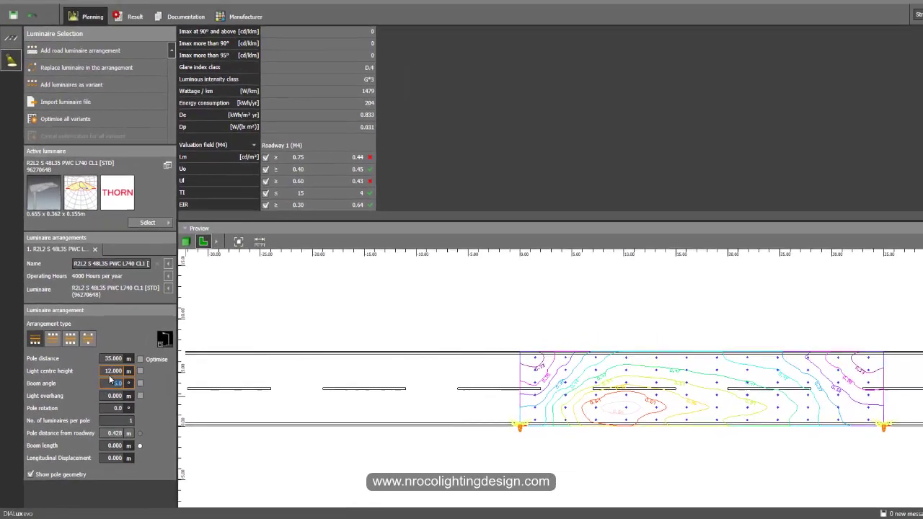
{"action": "key", "text": "shift+Tab"}
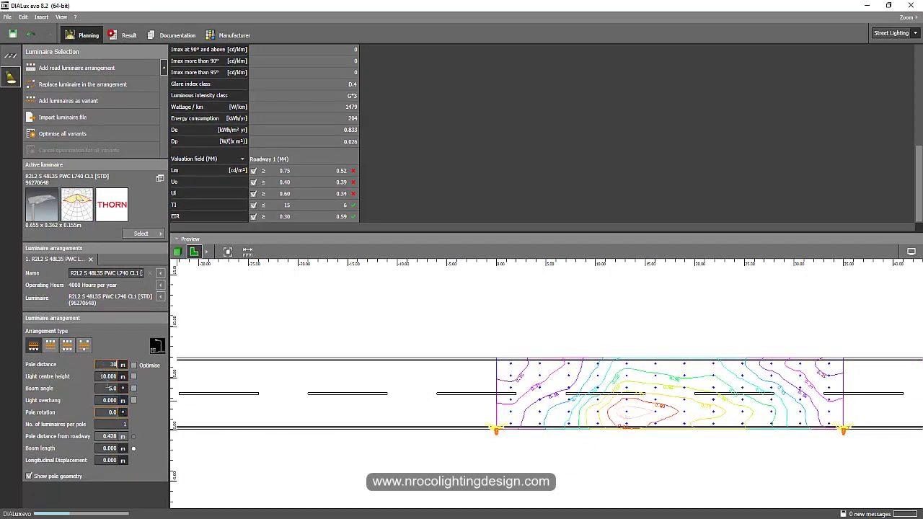
Try a pole distance of 30 m with a light centre height of 12 m and a boom angle of 0°
{"action": "type", "text": "30"}
{"action": "key", "text": "Return"}
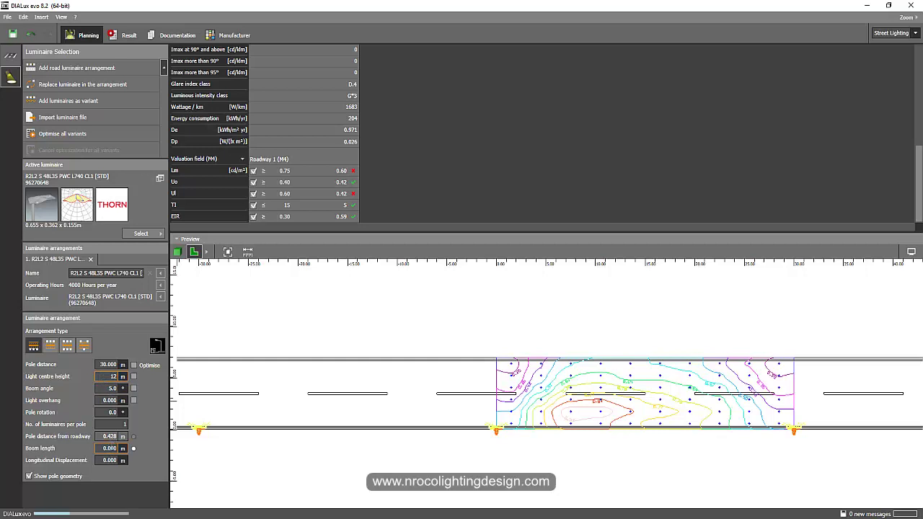
{"action": "key", "text": "Return"}
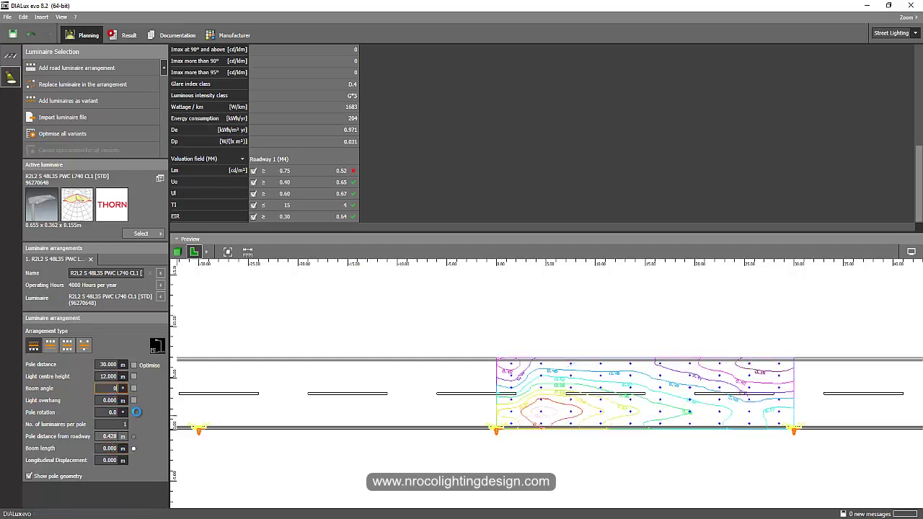
{"action": "key", "text": "Return"}
Set the arrangement's pole distance to 20 m and its light centre height to 10 m
{"action": "scroll", "coordinate": [261, 311], "scroll_direction": "down", "scroll_amount": 5}
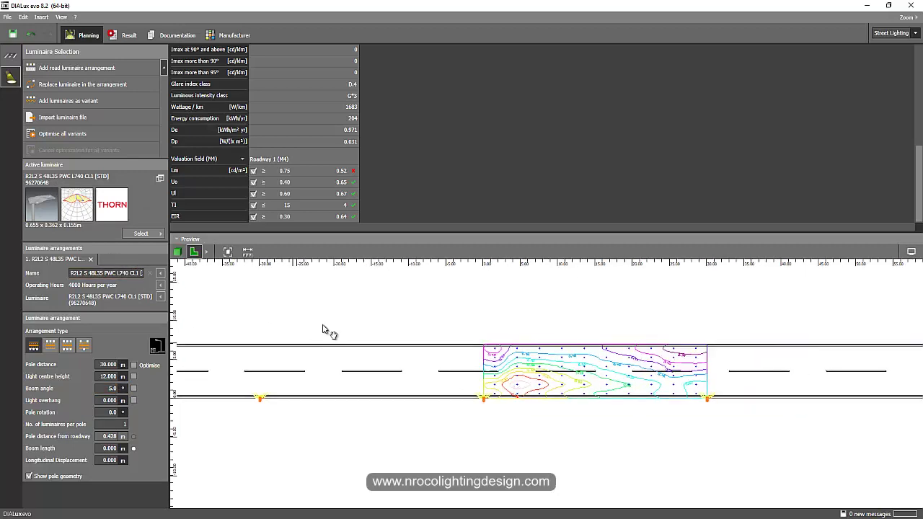
{"action": "scroll", "coordinate": [240, 314], "scroll_direction": "up", "scroll_amount": 1}
{"action": "scroll", "coordinate": [250, 328], "scroll_direction": "up", "scroll_amount": 1}
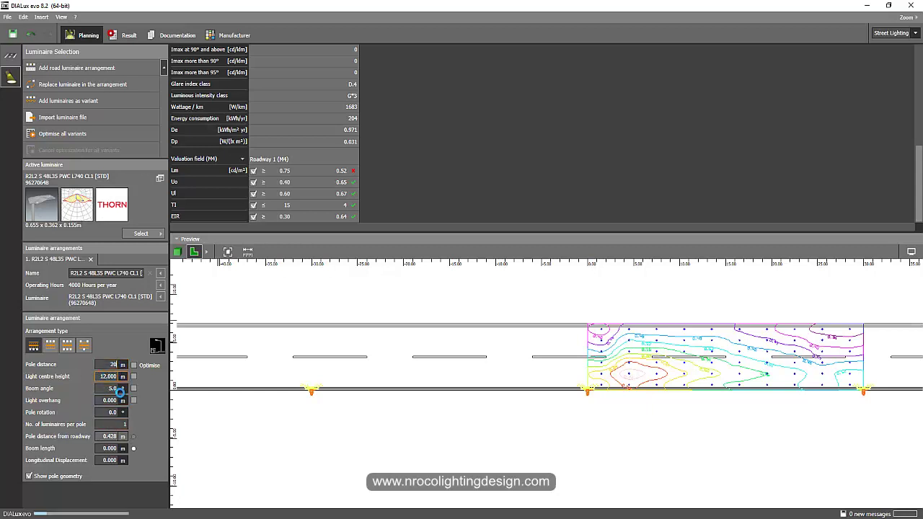
{"action": "key", "text": "Tab"}
{"action": "type", "text": "10"}
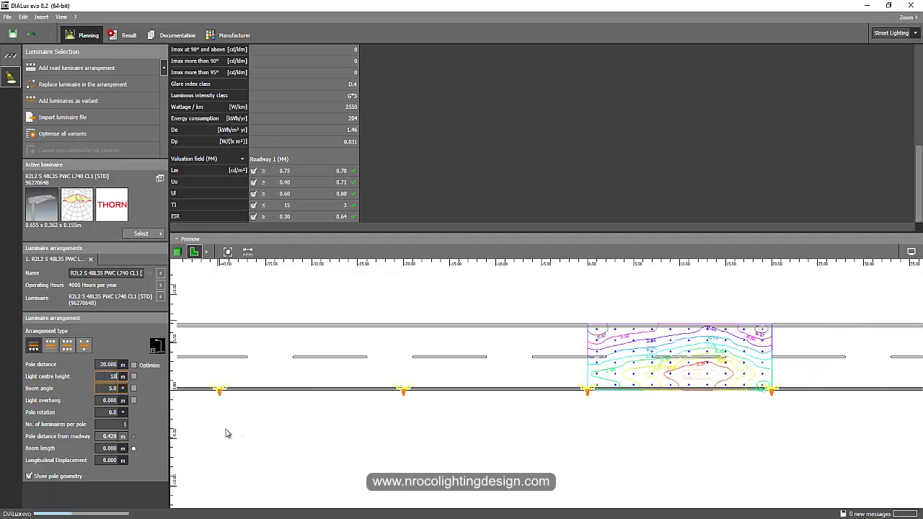
{"action": "key", "text": "Return"}
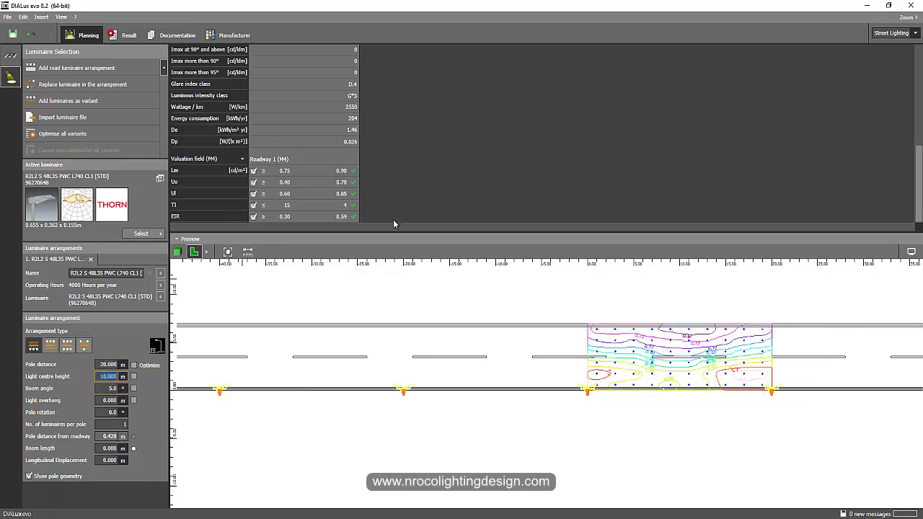
Enlarge the preview area and view the row of poles along the road in 3D from the side
{"action": "mouse_move", "coordinate": [392, 252]}
{"action": "left_mouse_down"}
{"action": "mouse_move", "coordinate": [390, 270]}
{"action": "mouse_move", "coordinate": [389, 228]}
{"action": "left_mouse_up"}
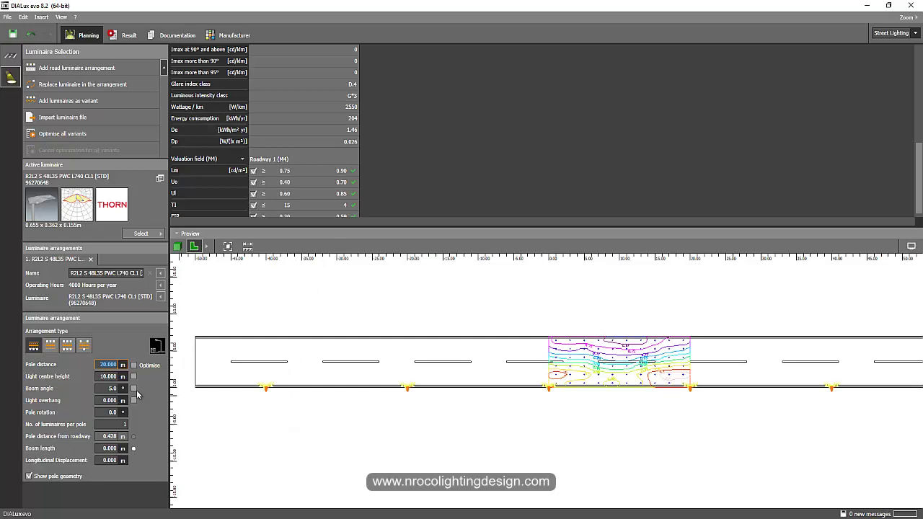
{"action": "middle_click_drag", "start_coordinate": [315, 411], "coordinate": [368, 396]}
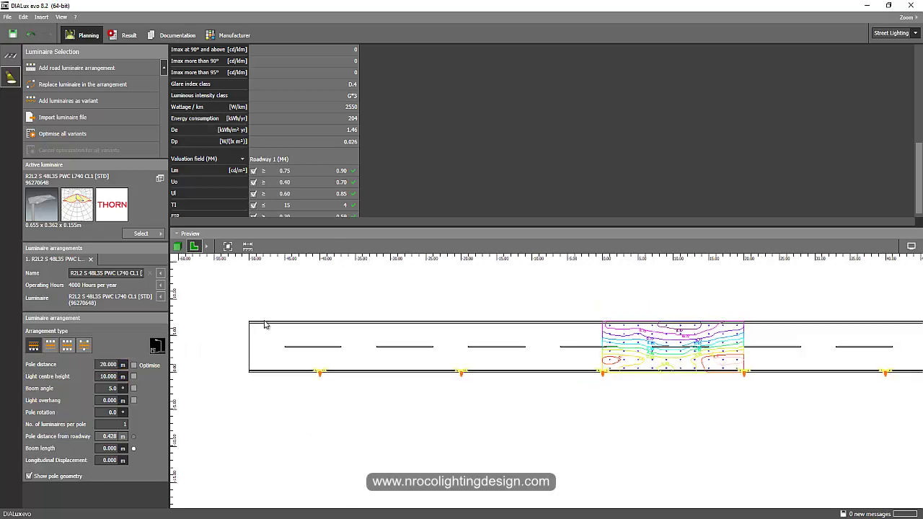
{"action": "left_click", "coordinate": [177, 247]}
{"action": "right_click_drag", "start_coordinate": [233, 329], "coordinate": [523, 361]}
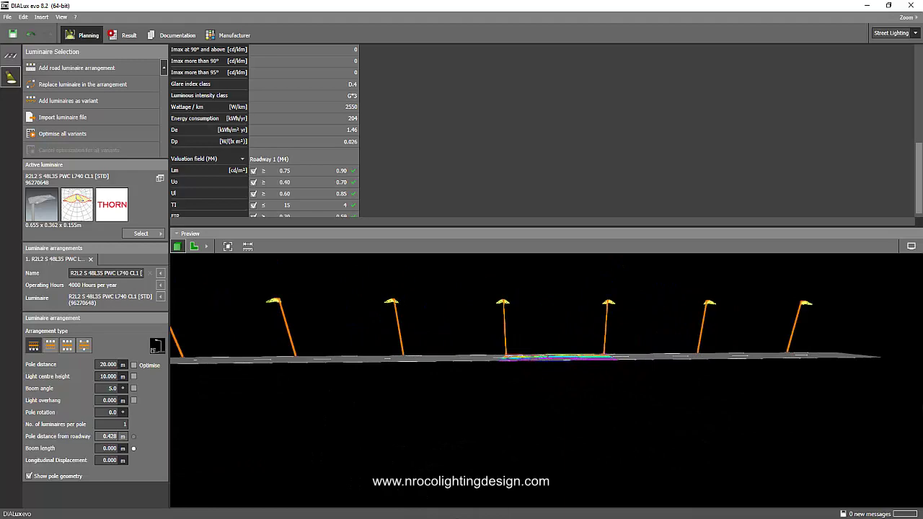
Switch to the drawing Working Road Layout_r2.dwg in AutoCAD and maximise its window
{"action": "mouse_move", "coordinate": [389, 518]}
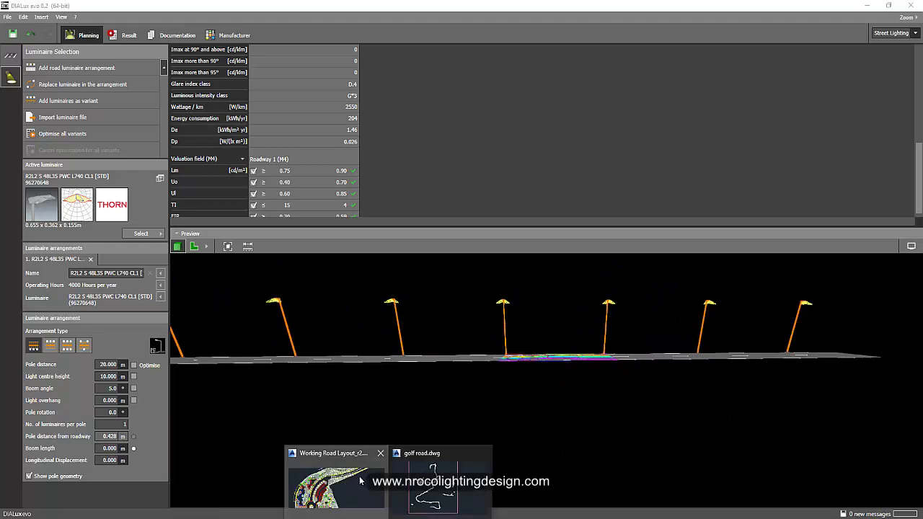
{"action": "left_click", "coordinate": [332, 483]}
{"action": "scroll", "coordinate": [419, 288], "scroll_direction": "down", "scroll_amount": 5}
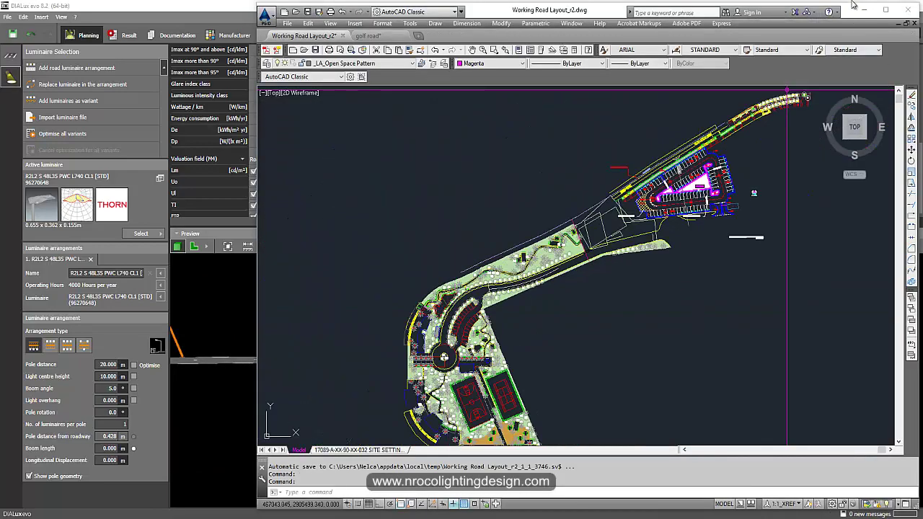
{"action": "left_click", "coordinate": [886, 10]}
Examine the curved road in the site plan, from the straight tree-lined stretch down to the roundabout
{"action": "scroll", "coordinate": [321, 303], "scroll_direction": "up", "scroll_amount": 5}
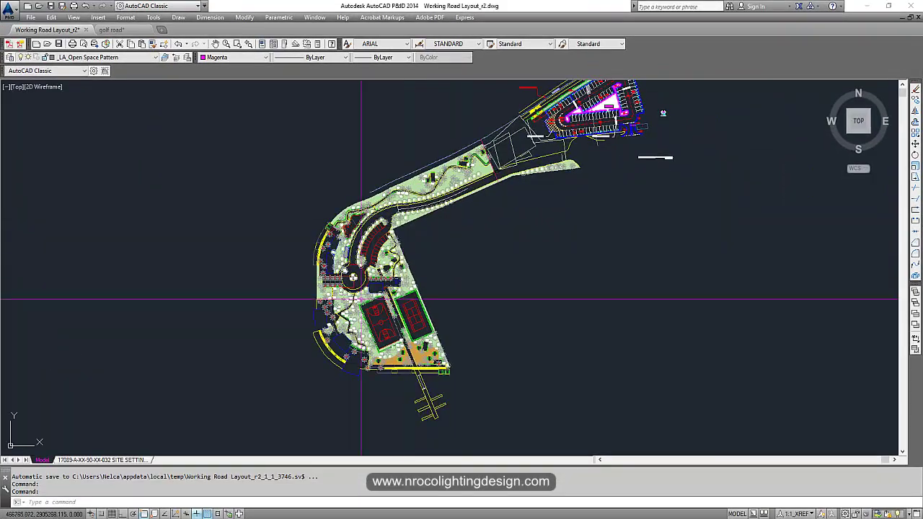
{"action": "middle_click_drag", "start_coordinate": [422, 291], "coordinate": [369, 381]}
{"action": "scroll", "coordinate": [369, 381], "scroll_direction": "down", "scroll_amount": 4}
{"action": "scroll", "coordinate": [434, 315], "scroll_direction": "up", "scroll_amount": 6}
{"action": "middle_click_drag", "start_coordinate": [406, 330], "coordinate": [534, 247]}
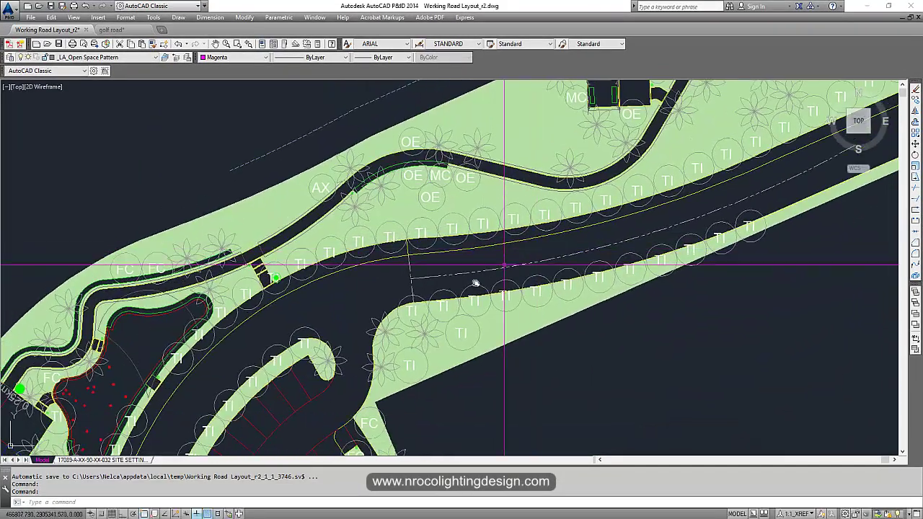
{"action": "scroll", "coordinate": [425, 301], "scroll_direction": "down", "scroll_amount": 4}
{"action": "middle_click_drag", "start_coordinate": [396, 311], "coordinate": [433, 248]}
{"action": "scroll", "coordinate": [349, 353], "scroll_direction": "up", "scroll_amount": 4}
{"action": "scroll", "coordinate": [340, 366], "scroll_direction": "down", "scroll_amount": 2}
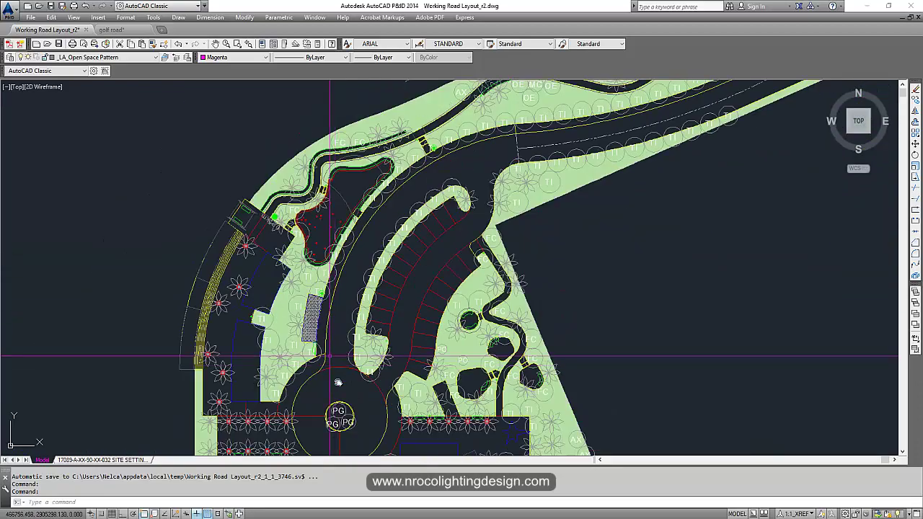
{"action": "scroll", "coordinate": [331, 373], "scroll_direction": "up", "scroll_amount": 6}
{"action": "scroll", "coordinate": [331, 368], "scroll_direction": "down", "scroll_amount": 6}
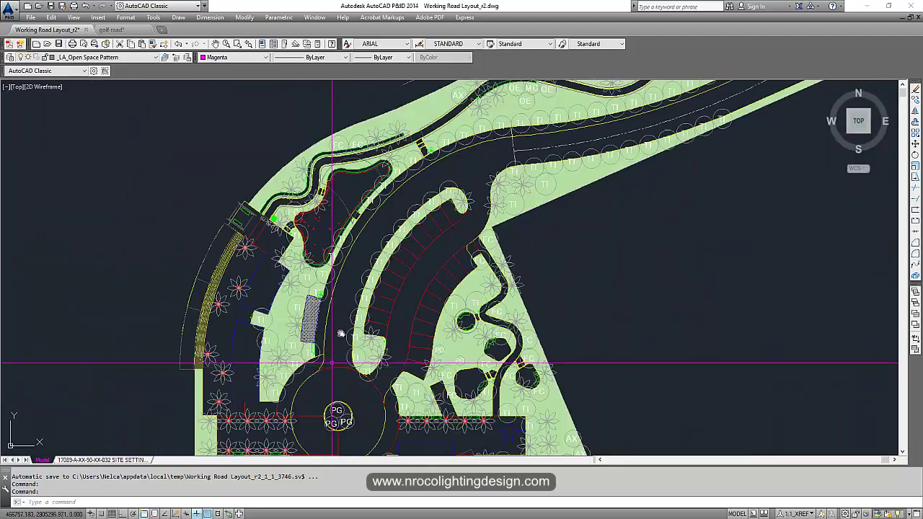
Highlight the road's outer edge lines along the curve and the straight stretch, and clear the selection
{"action": "left_click", "coordinate": [344, 261]}
{"action": "mouse_move", "coordinate": [476, 209]}
{"action": "middle_mouse_down"}
{"action": "mouse_move", "coordinate": [359, 289]}
{"action": "mouse_move", "coordinate": [372, 297]}
{"action": "middle_mouse_up"}
{"action": "middle_click_drag", "start_coordinate": [449, 221], "coordinate": [368, 277]}
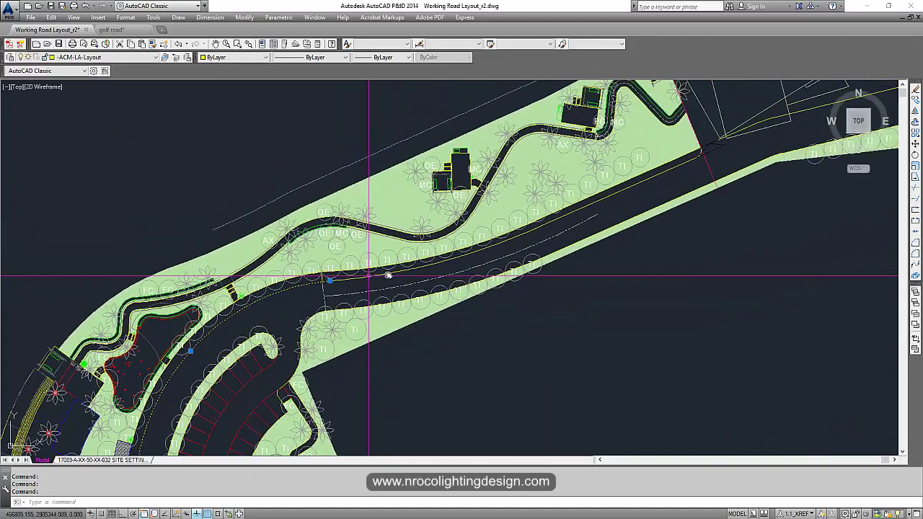
{"action": "middle_click_drag", "start_coordinate": [588, 215], "coordinate": [569, 229]}
{"action": "left_click", "coordinate": [570, 220]}
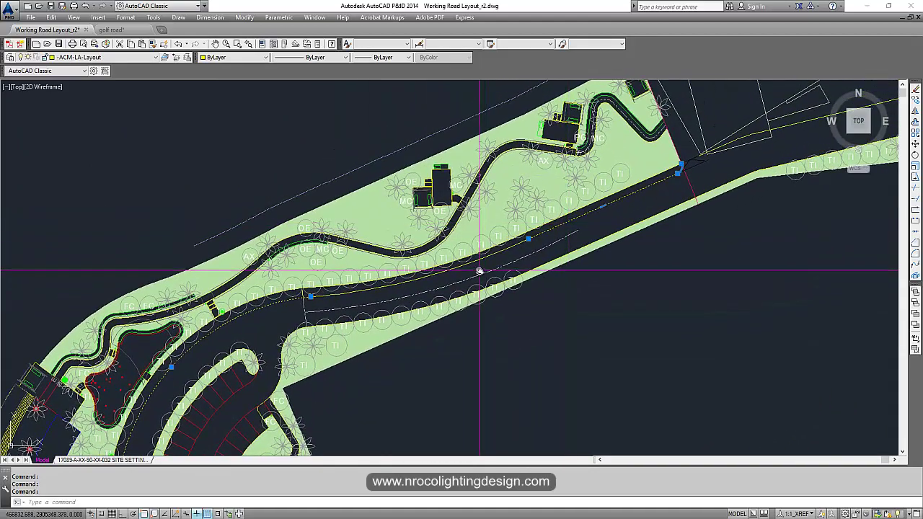
{"action": "scroll", "coordinate": [470, 268], "scroll_direction": "down", "scroll_amount": 4}
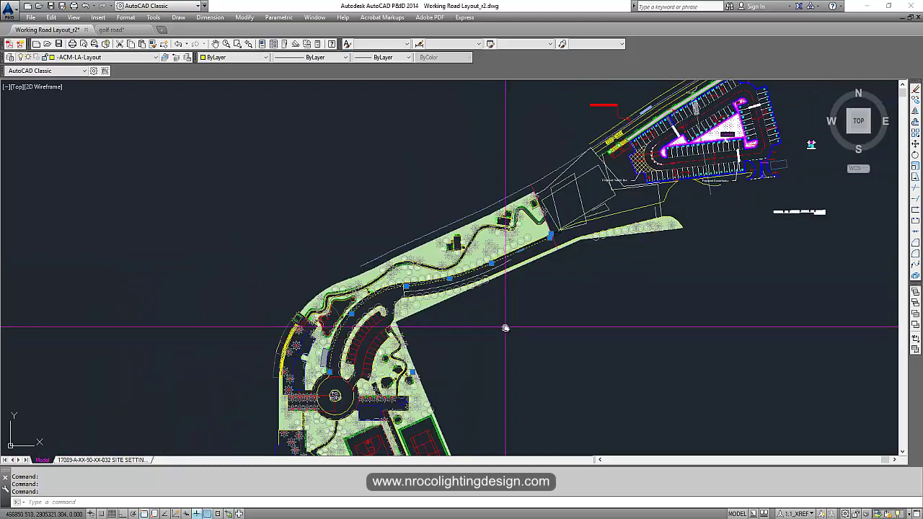
{"action": "key", "text": "Escape"}
Examine the roundabout and how the road curves away from it past the parking bays
{"action": "middle_click_drag", "start_coordinate": [466, 322], "coordinate": [497, 288]}
{"action": "scroll", "coordinate": [352, 349], "scroll_direction": "up", "scroll_amount": 4}
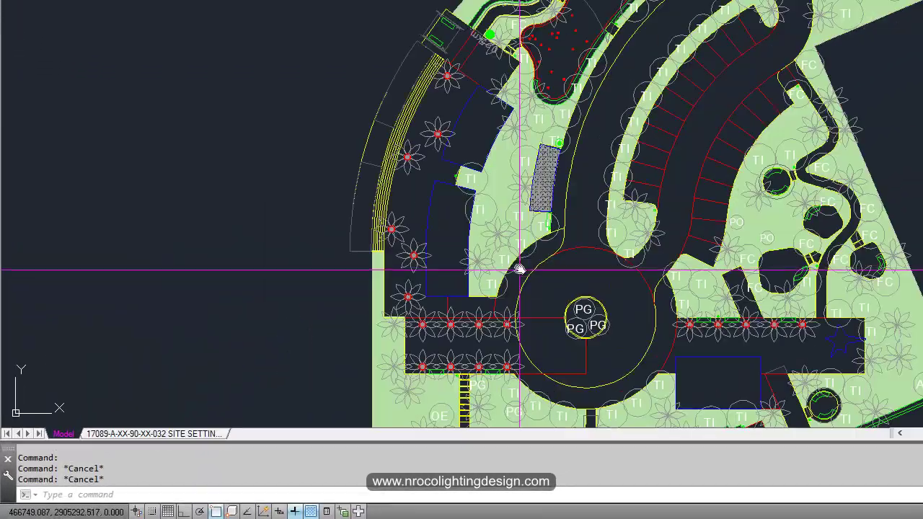
{"action": "middle_click_drag", "start_coordinate": [575, 206], "coordinate": [539, 242]}
{"action": "scroll", "coordinate": [538, 241], "scroll_direction": "down", "scroll_amount": 4}
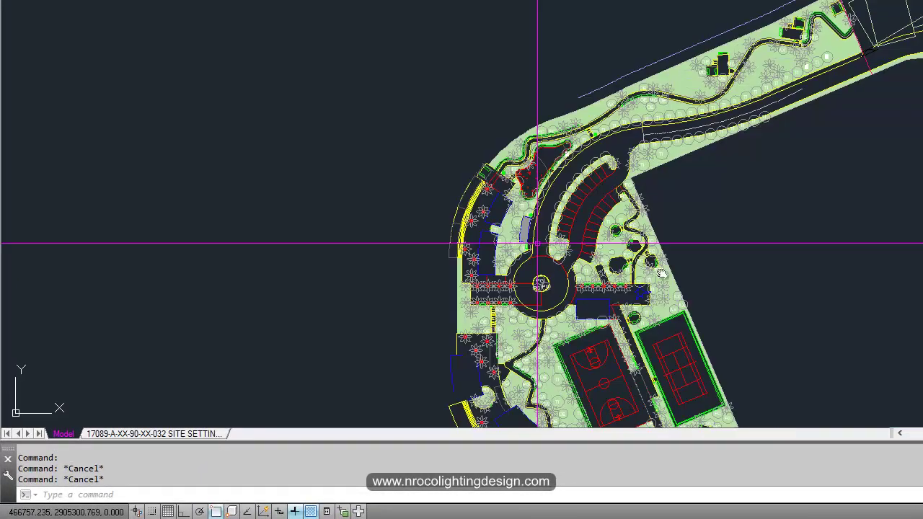
{"action": "middle_click_drag", "start_coordinate": [652, 259], "coordinate": [536, 243]}
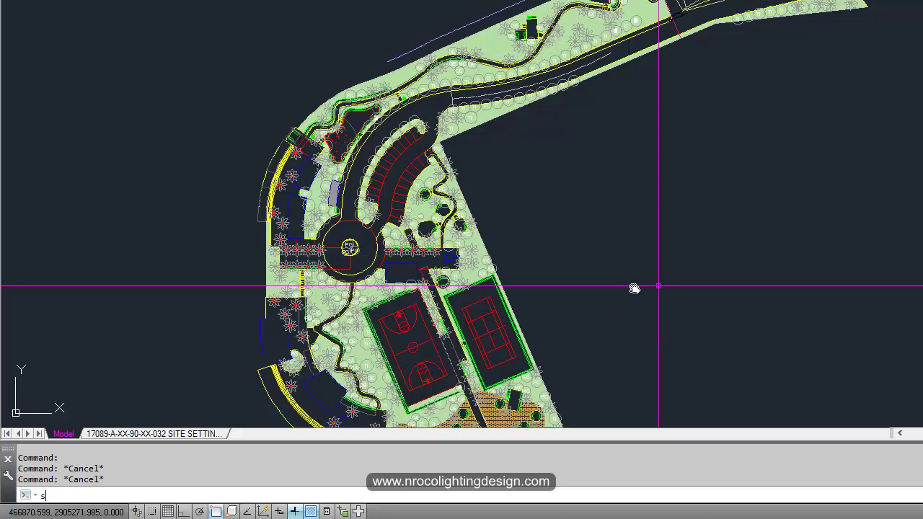
Draw a wavy spline in the empty area beside the site plan to represent a curved road
{"action": "type", "text": "pline"}
{"action": "key", "text": "Return"}
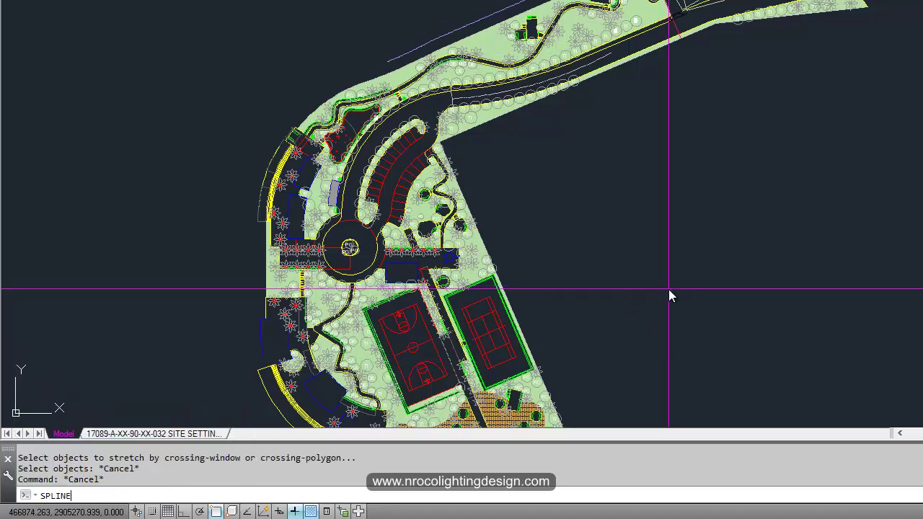
{"action": "left_click", "coordinate": [669, 289]}
{"action": "left_click", "coordinate": [802, 143]}
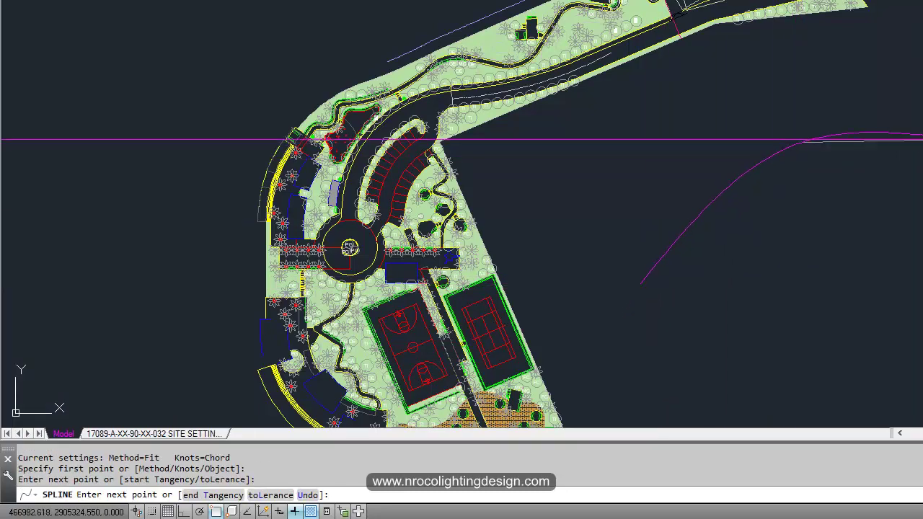
{"action": "scroll", "coordinate": [866, 165], "scroll_direction": "down", "scroll_amount": 2}
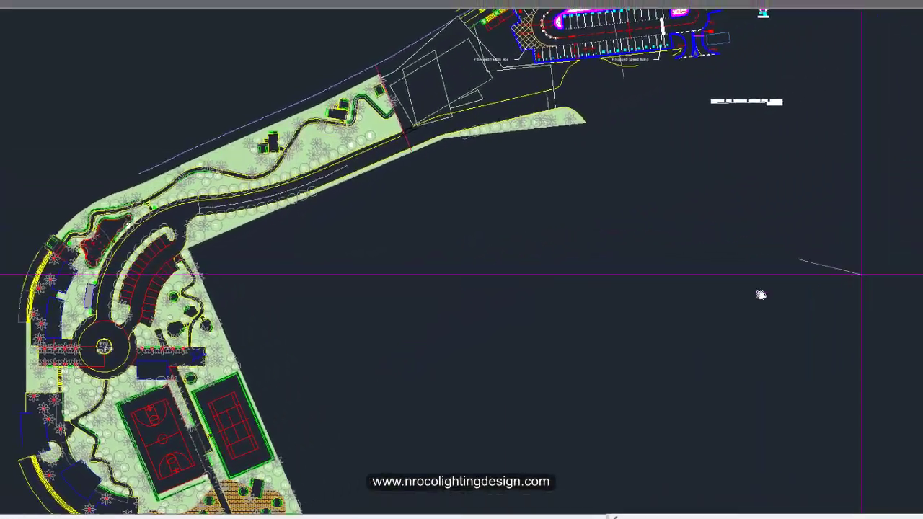
{"action": "middle_click_drag", "start_coordinate": [761, 295], "coordinate": [528, 311]}
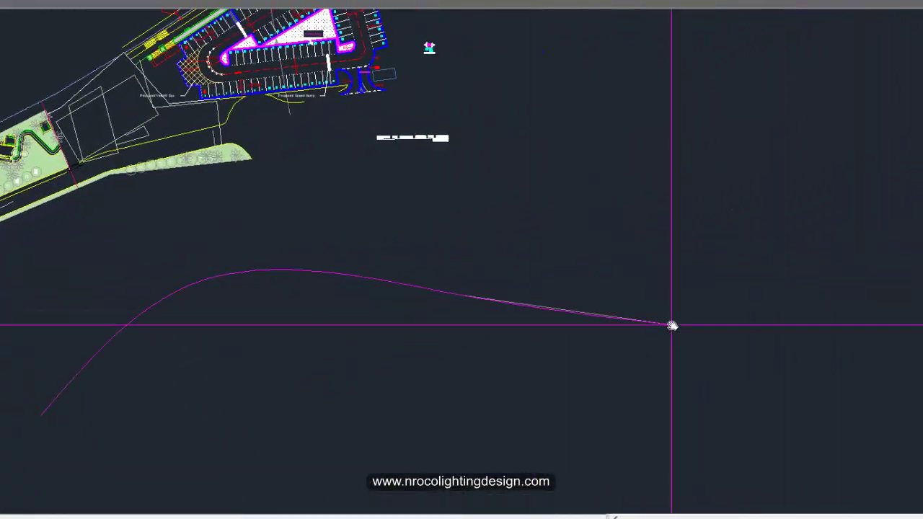
{"action": "left_click", "coordinate": [694, 317]}
{"action": "left_click", "coordinate": [861, 243]}
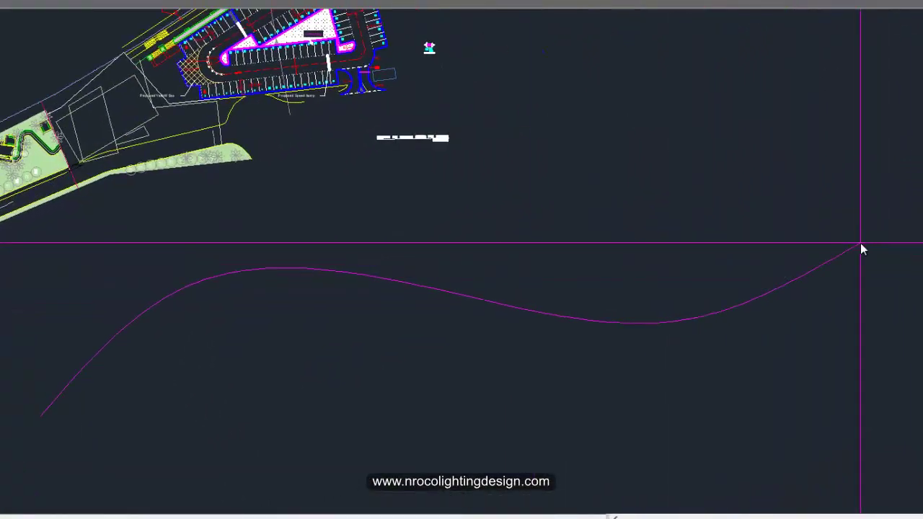
{"action": "right_click", "coordinate": [862, 244]}
{"action": "left_click", "coordinate": [868, 250]}
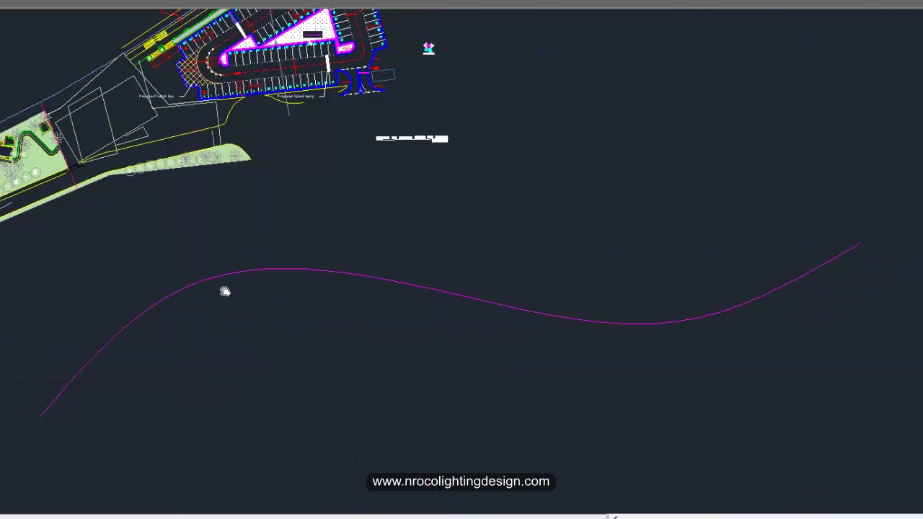
{"action": "middle_click_drag", "start_coordinate": [225, 291], "coordinate": [252, 209]}
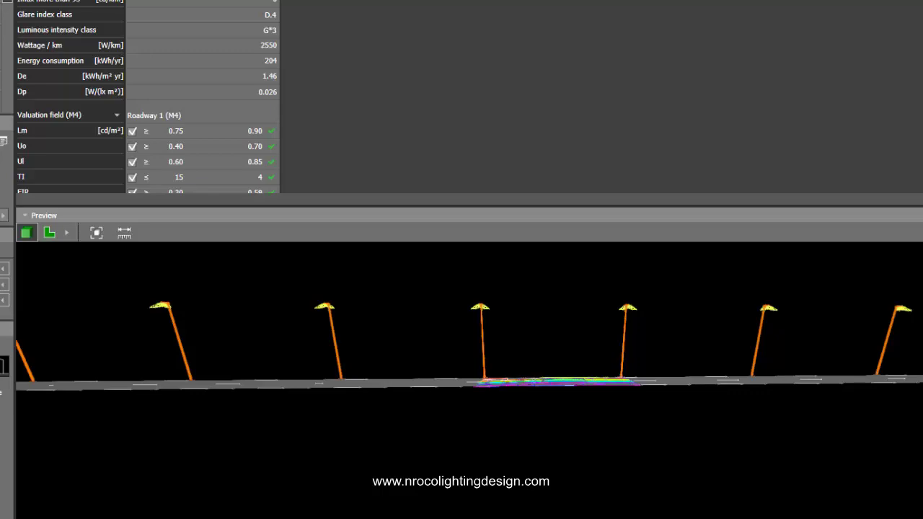
Return to AutoCAD, look briefly at golf road.dwg and bring Working Road Layout_r2.dwg back up
{"action": "mouse_move", "coordinate": [386, 518]}
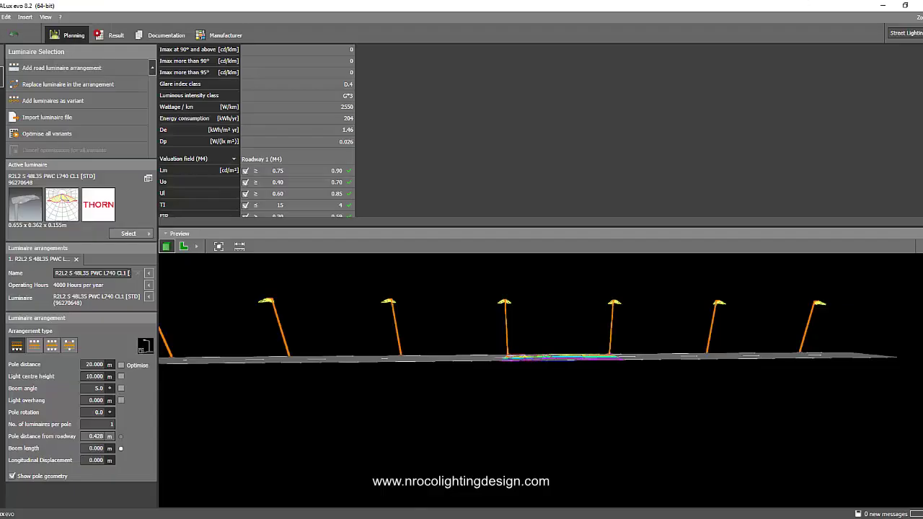
{"action": "left_click", "coordinate": [433, 498]}
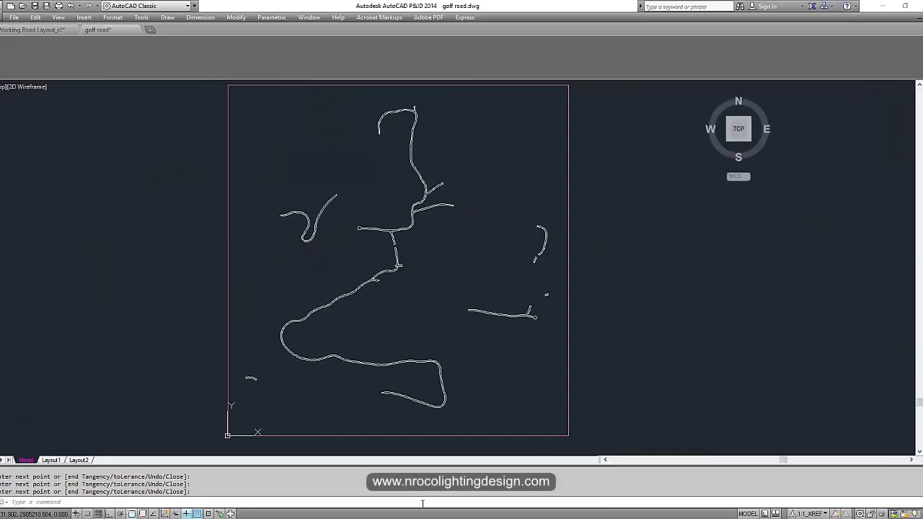
{"action": "mouse_move", "coordinate": [378, 507]}
{"action": "left_click", "coordinate": [354, 497]}
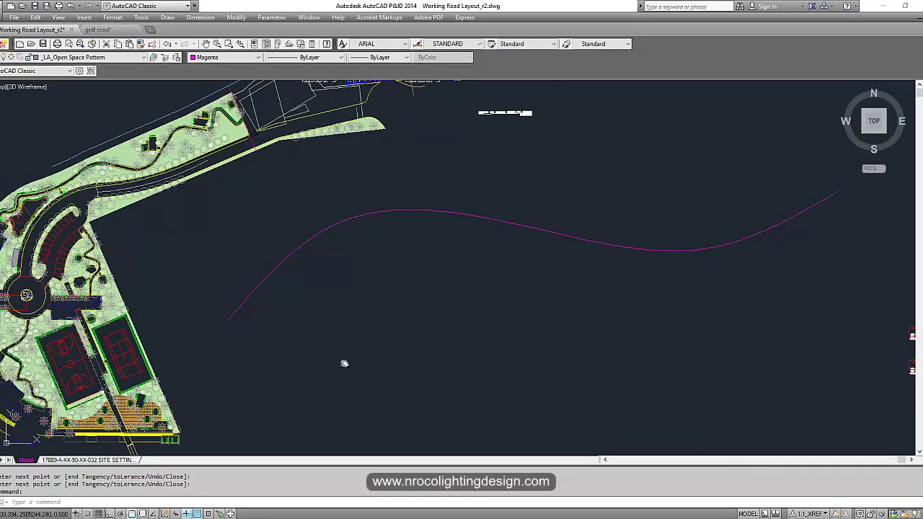
Draw a small rectangle just below the lower end of the spline and change its colour to yellow
{"action": "scroll", "coordinate": [217, 316], "scroll_direction": "up", "scroll_amount": 4}
{"action": "middle_click_drag", "start_coordinate": [315, 334], "coordinate": [303, 290]}
{"action": "type", "text": "rec"}
{"action": "key", "text": "Return"}
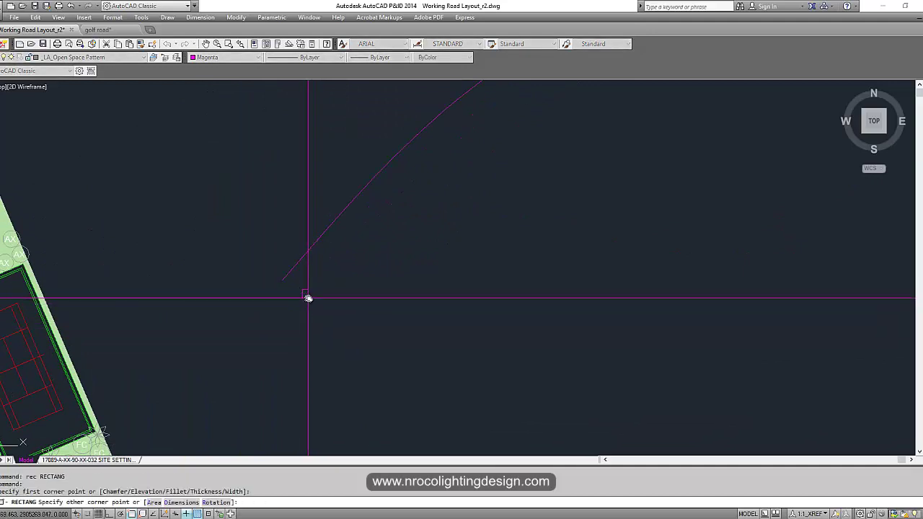
{"action": "left_click", "coordinate": [306, 300]}
{"action": "left_click", "coordinate": [318, 308]}
{"action": "left_click", "coordinate": [282, 281]}
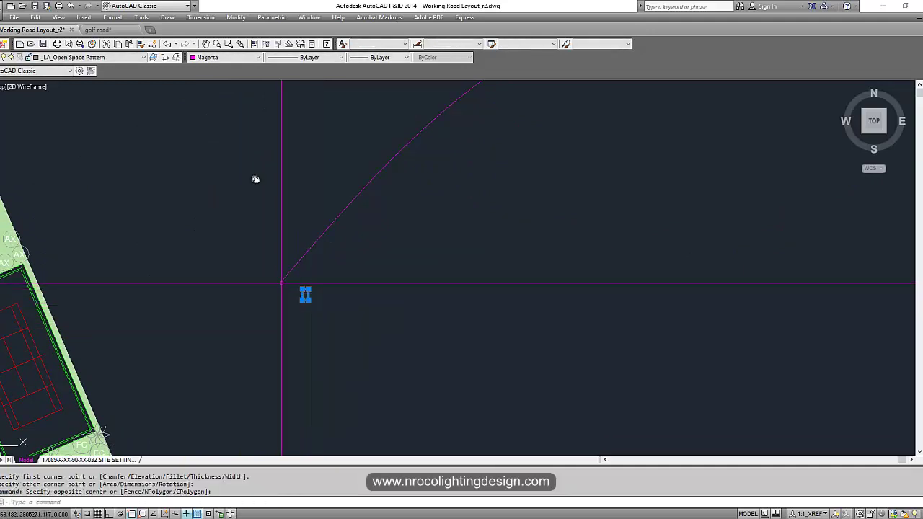
{"action": "left_click", "coordinate": [201, 60]}
{"action": "key", "text": "Escape"}
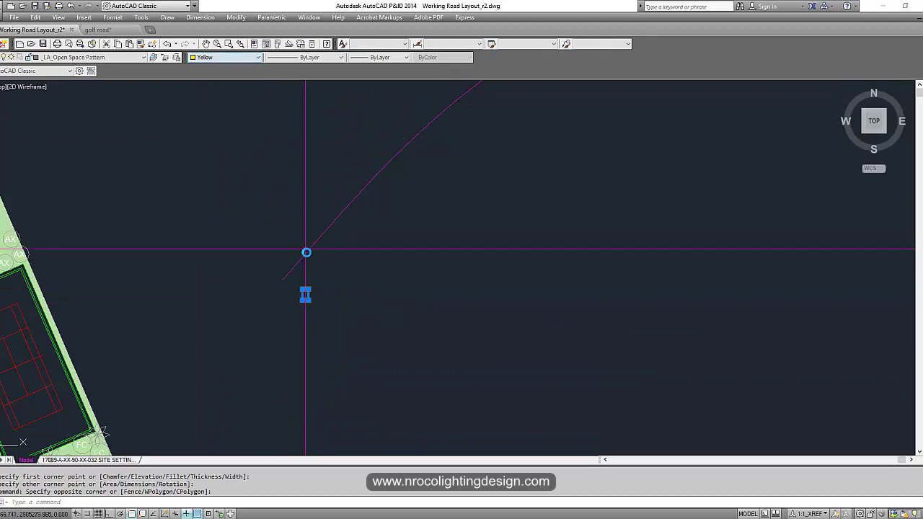
{"action": "key", "text": "Escape"}
{"action": "key", "text": "Escape"}
{"action": "scroll", "coordinate": [315, 309], "scroll_direction": "down", "scroll_amount": 4}
Draw a small circle with a radius of about 0.123 centred on the midpoint of the rectangle's upper edge
{"action": "scroll", "coordinate": [318, 297], "scroll_direction": "up", "scroll_amount": 7}
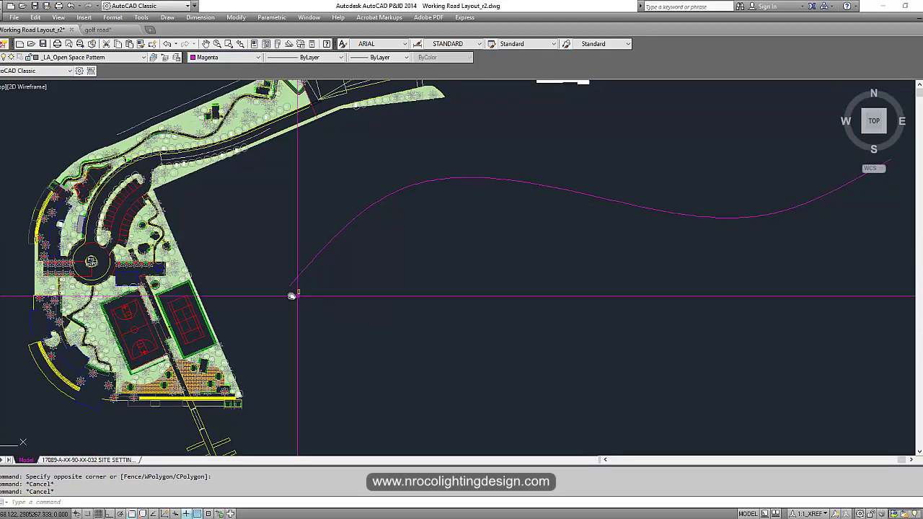
{"action": "type", "text": "c"}
{"action": "key", "text": "Return"}
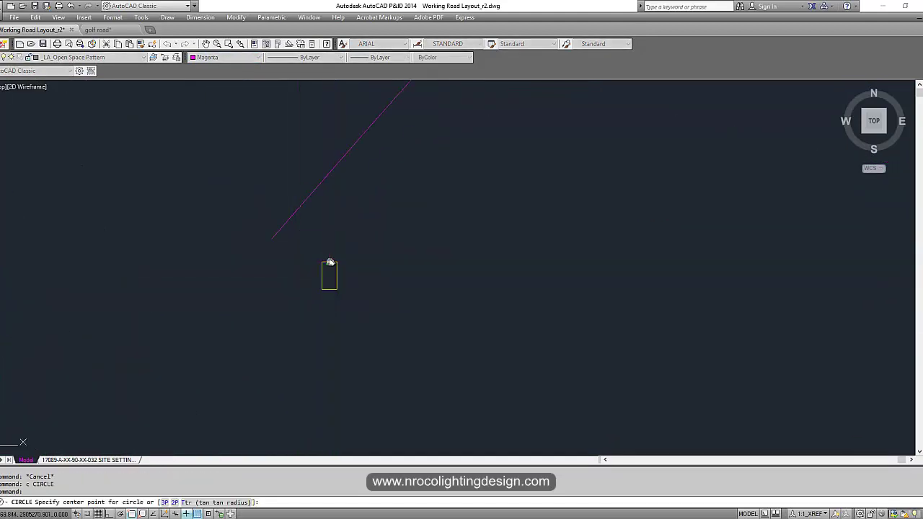
{"action": "left_click", "coordinate": [329, 262]}
{"action": "scroll", "coordinate": [329, 260], "scroll_direction": "up", "scroll_amount": 8}
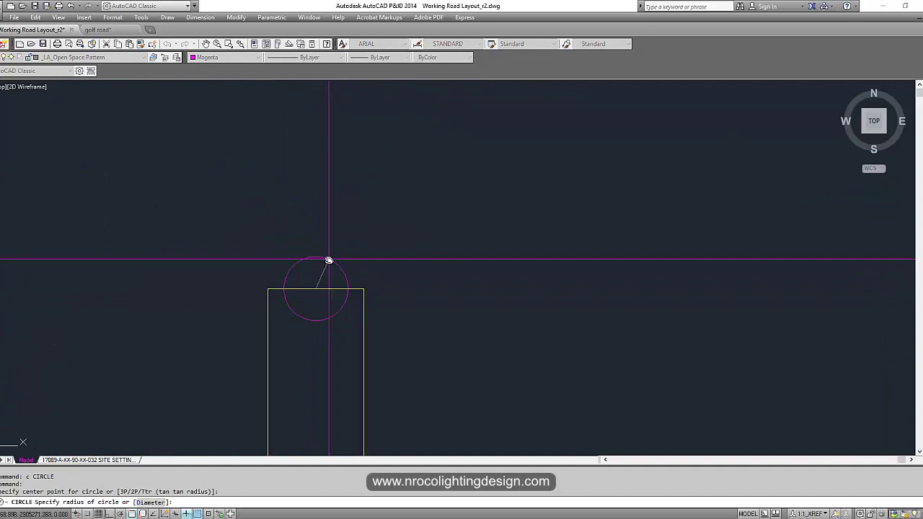
{"action": "left_click", "coordinate": [308, 291]}
{"action": "scroll", "coordinate": [318, 306], "scroll_direction": "down", "scroll_amount": 8}
{"action": "scroll", "coordinate": [314, 285], "scroll_direction": "up", "scroll_amount": 2}
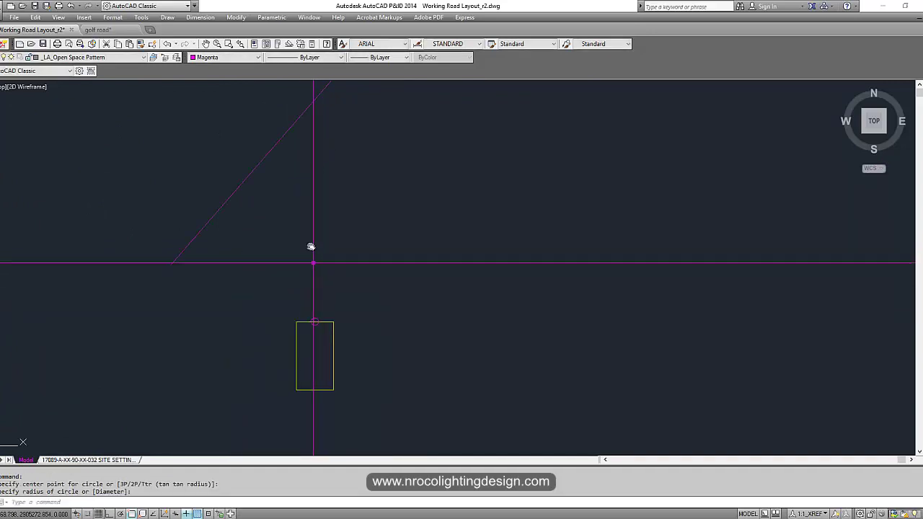
{"action": "scroll", "coordinate": [322, 342], "scroll_direction": "down", "scroll_amount": 6}
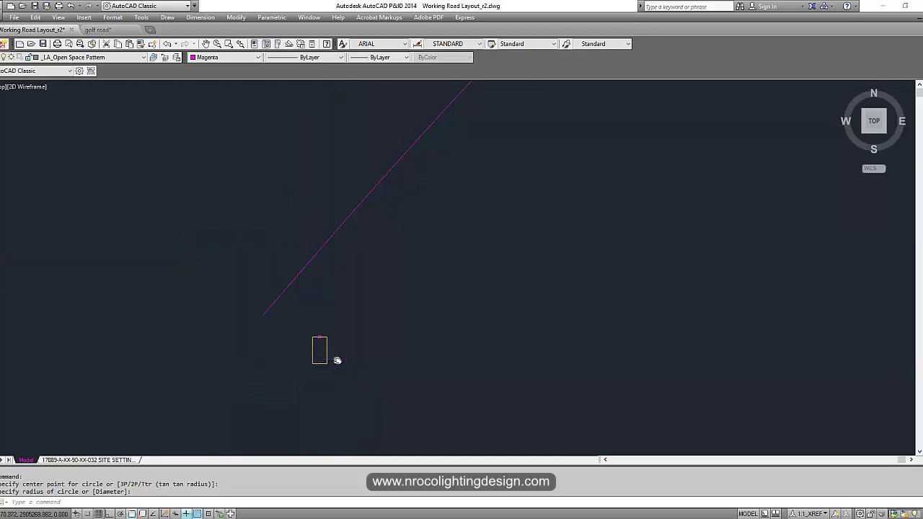
Draw a larger circle, about twice as wide, around the same centre on the rectangle's upper edge
{"action": "scroll", "coordinate": [305, 334], "scroll_direction": "up", "scroll_amount": 10}
{"action": "type", "text": "c"}
{"action": "key", "text": "Return"}
{"action": "left_click", "coordinate": [302, 285]}
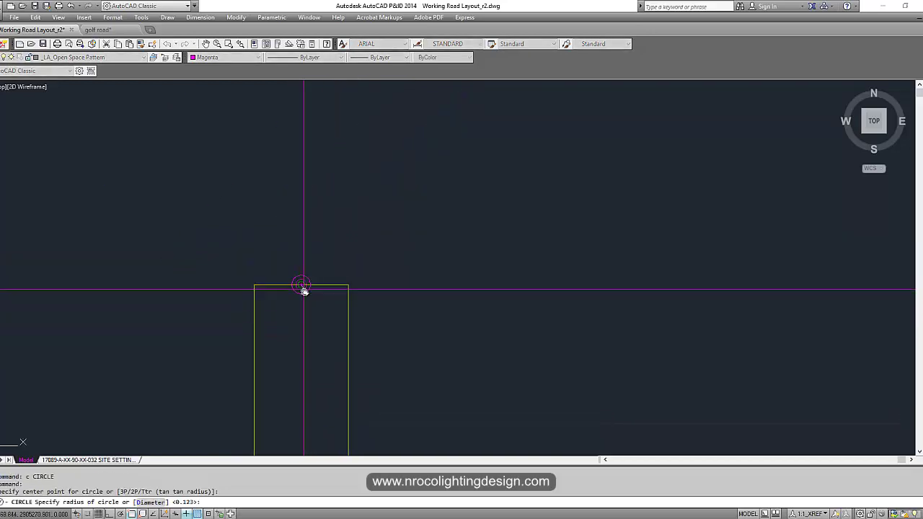
{"action": "left_click", "coordinate": [307, 303]}
{"action": "key", "text": "Escape"}
Erase the smaller inner circle on the rectangle's upper edge
{"action": "type", "text": "e"}
{"action": "key", "text": "Return"}
{"action": "left_click", "coordinate": [303, 291]}
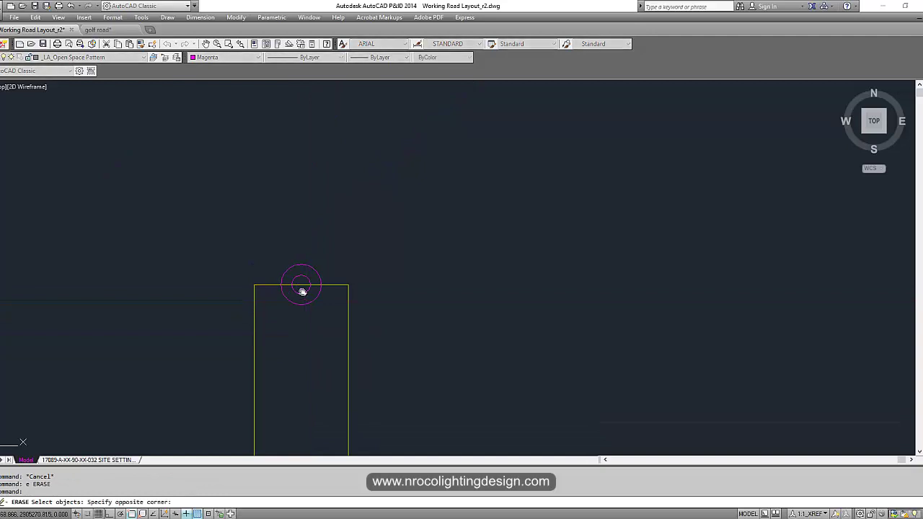
{"action": "left_click", "coordinate": [305, 312]}
{"action": "scroll", "coordinate": [317, 339], "scroll_direction": "down", "scroll_amount": 10}
{"action": "scroll", "coordinate": [316, 346], "scroll_direction": "up", "scroll_amount": 3}
{"action": "key", "text": "Return"}
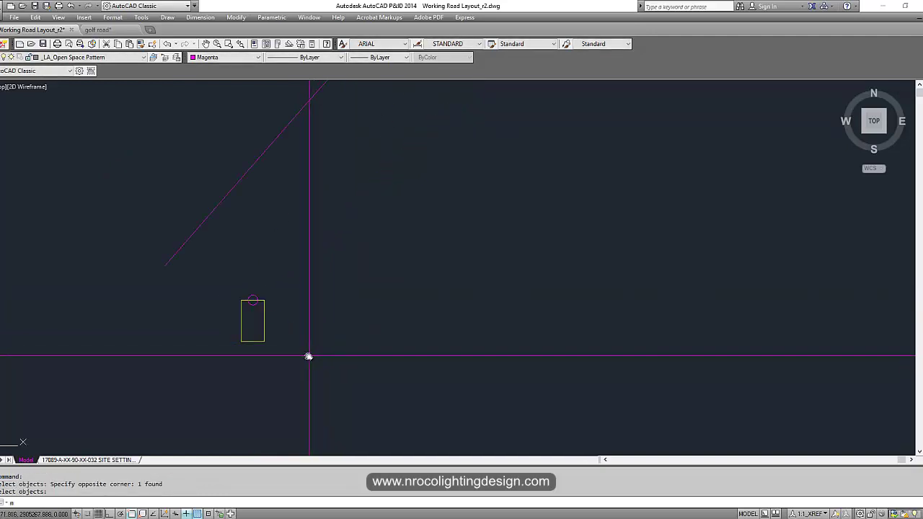
Move the rectangle and circle together so the circle's centre sits on the lower endpoint of the spline
{"action": "type", "text": "m"}
{"action": "key", "text": "Return"}
{"action": "left_click", "coordinate": [310, 358]}
{"action": "left_click", "coordinate": [230, 277]}
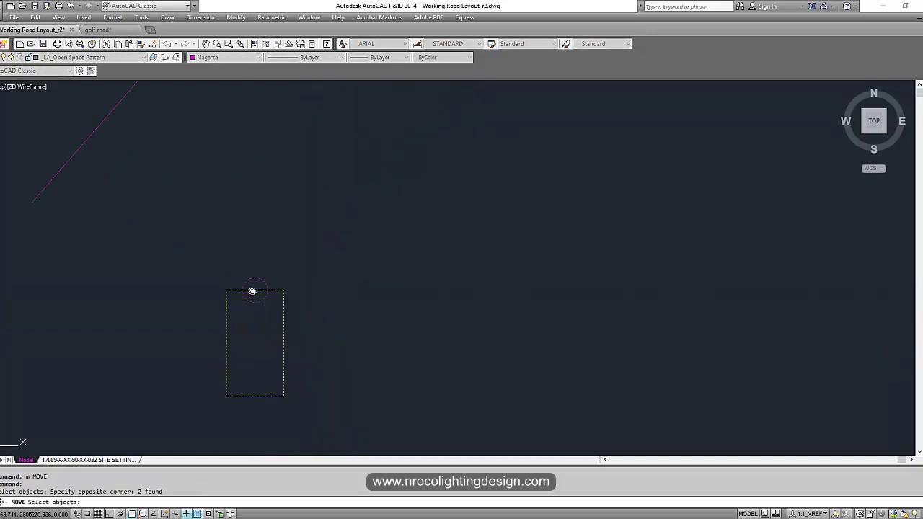
{"action": "key", "text": "Return"}
{"action": "left_click", "coordinate": [252, 290]}
{"action": "scroll", "coordinate": [33, 199], "scroll_direction": "down", "scroll_amount": 5}
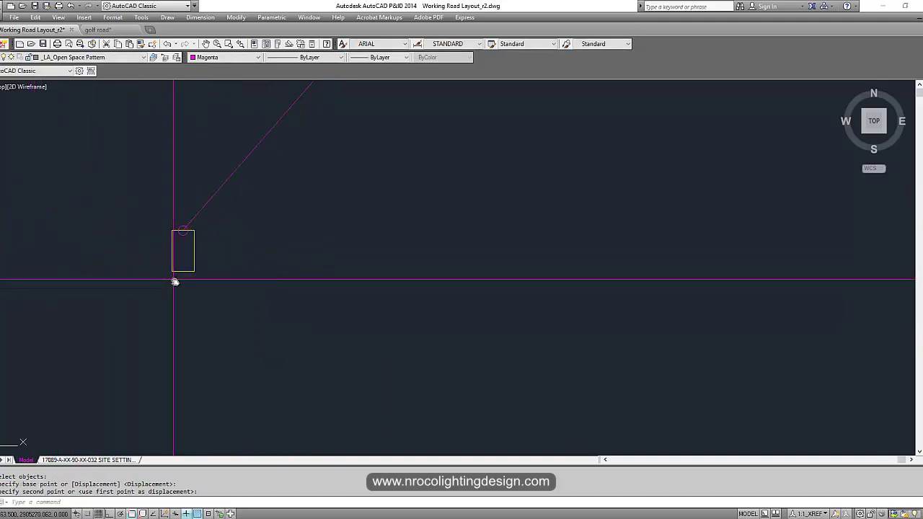
{"action": "left_click", "coordinate": [174, 282]}
{"action": "type", "text": "ro"}
{"action": "key", "text": "Return"}
{"action": "left_click", "coordinate": [145, 208]}
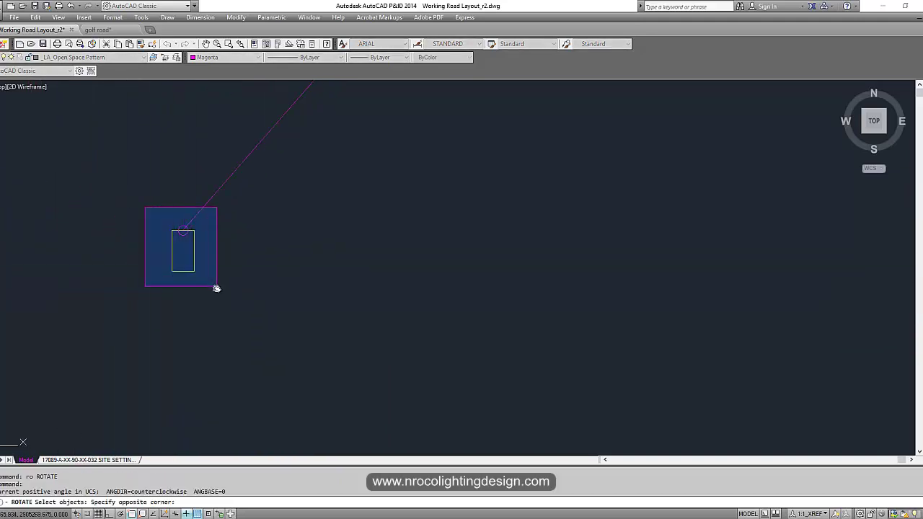
{"action": "left_click", "coordinate": [217, 289]}
{"action": "key", "text": "Escape"}
{"action": "key", "text": "Escape"}
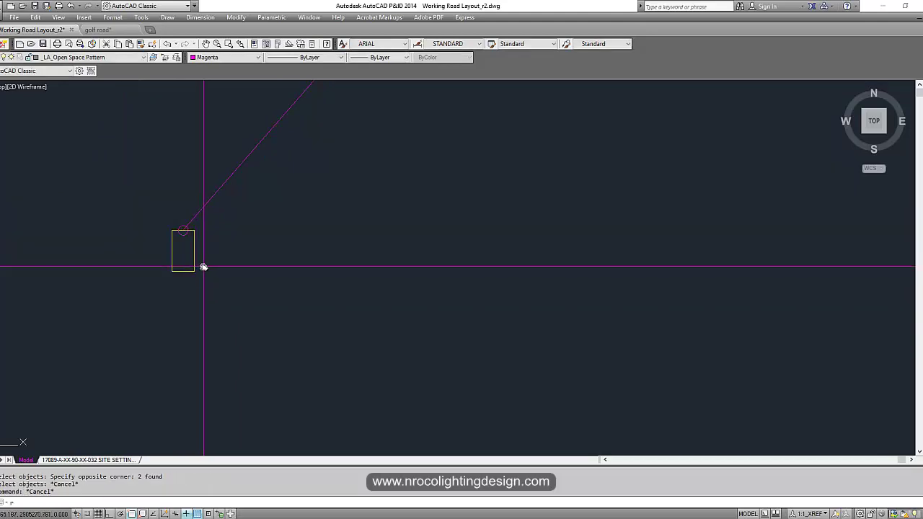
{"action": "type", "text": "ro"}
{"action": "key", "text": "Return"}
{"action": "left_click", "coordinate": [152, 207]}
{"action": "left_click", "coordinate": [216, 292]}
{"action": "key", "text": "Return"}
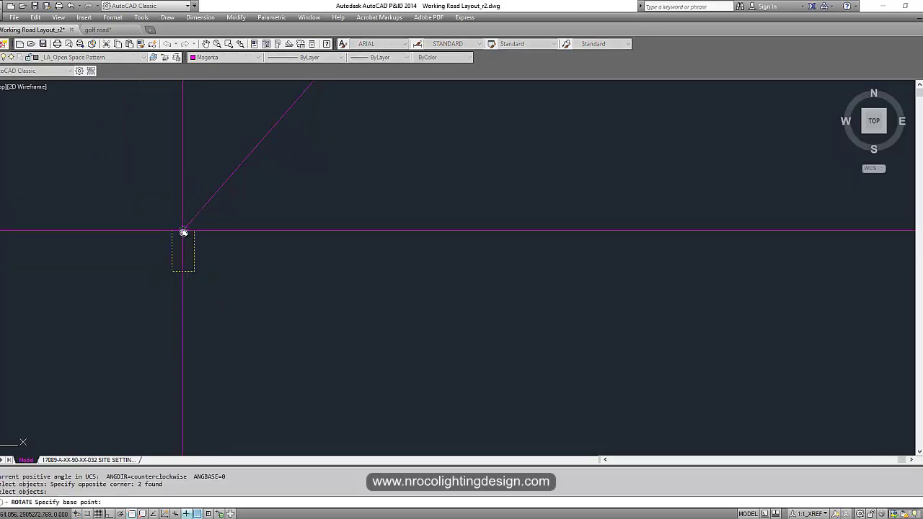
{"action": "left_click", "coordinate": [183, 229]}
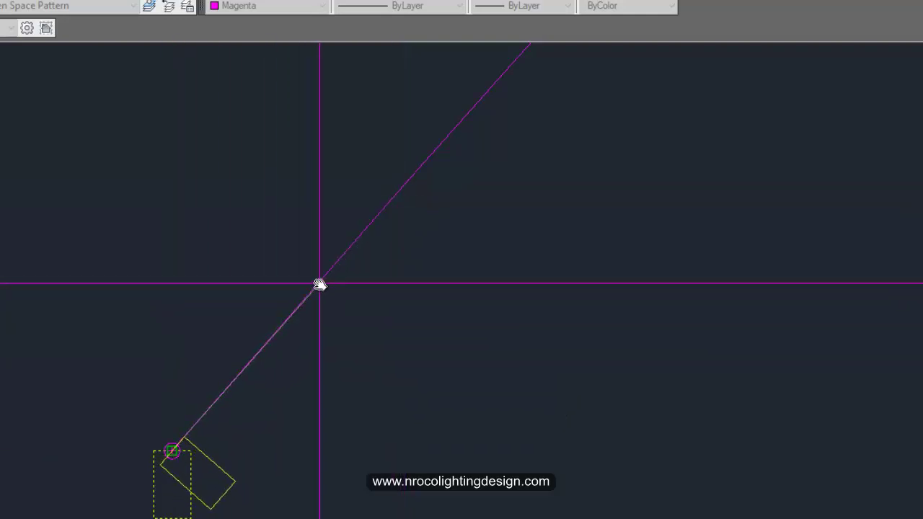
{"action": "key", "text": "Escape"}
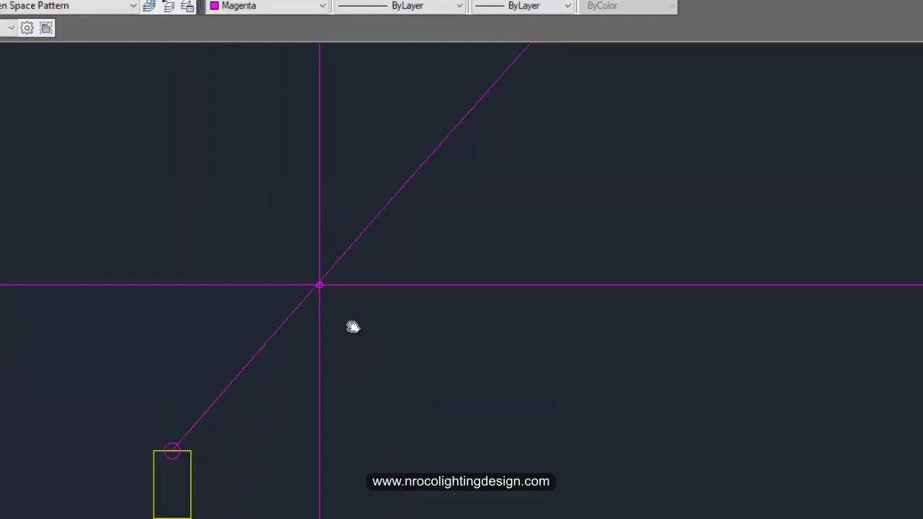
Rotate the rectangle and circle about the circle's centre so the rectangle's short edge follows the spline's direction
{"action": "left_click", "coordinate": [154, 467]}
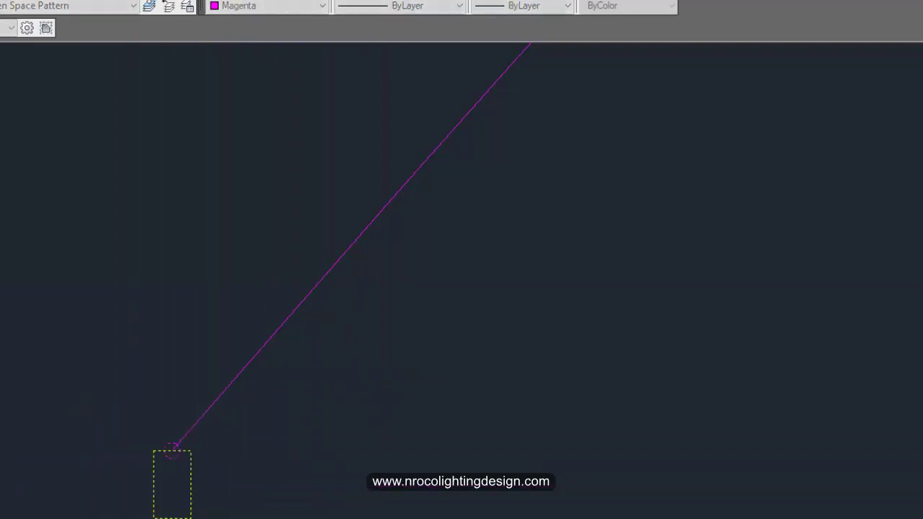
{"action": "left_click", "coordinate": [171, 451]}
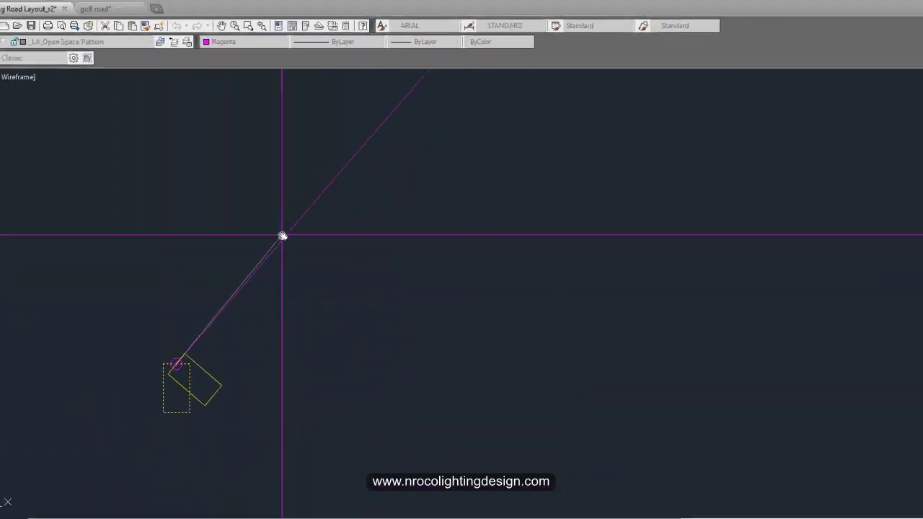
{"action": "left_click", "coordinate": [311, 271]}
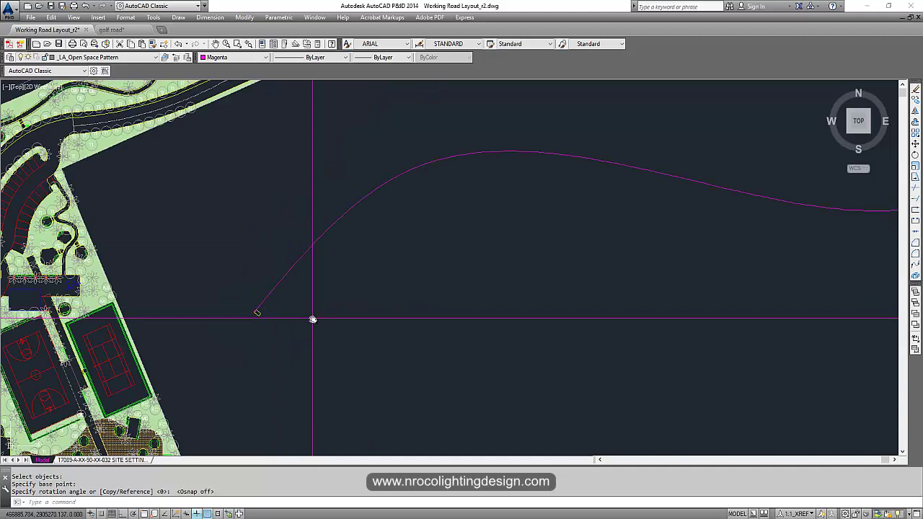
{"action": "key", "text": "Escape"}
{"action": "key", "text": "Escape"}
{"action": "key", "text": "Escape"}
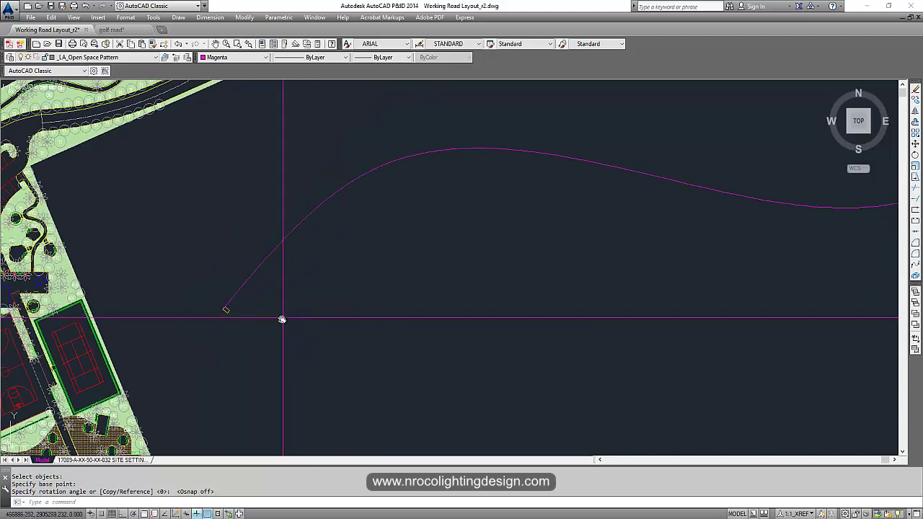
Create an associative path array of the rectangle and circle pole symbol along the spline
{"action": "scroll", "coordinate": [280, 315], "scroll_direction": "up", "scroll_amount": 5}
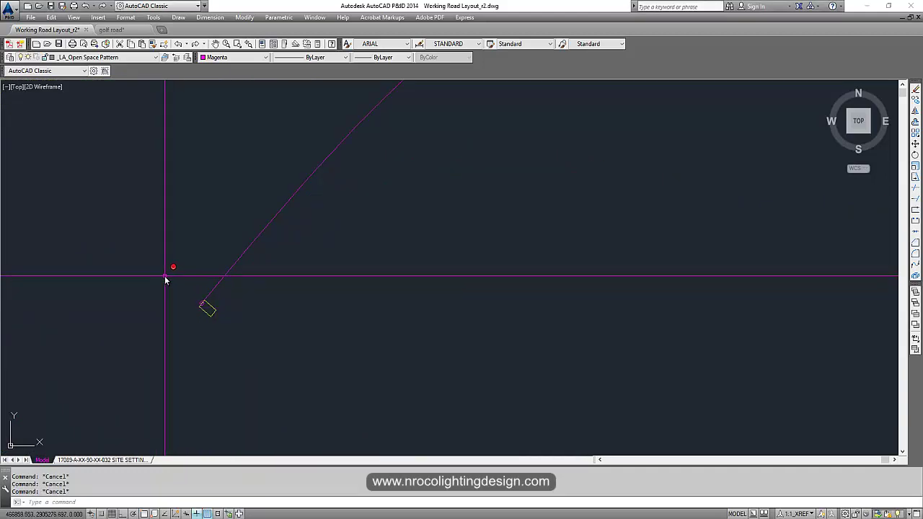
{"action": "left_click", "coordinate": [165, 276]}
{"action": "left_click", "coordinate": [260, 351]}
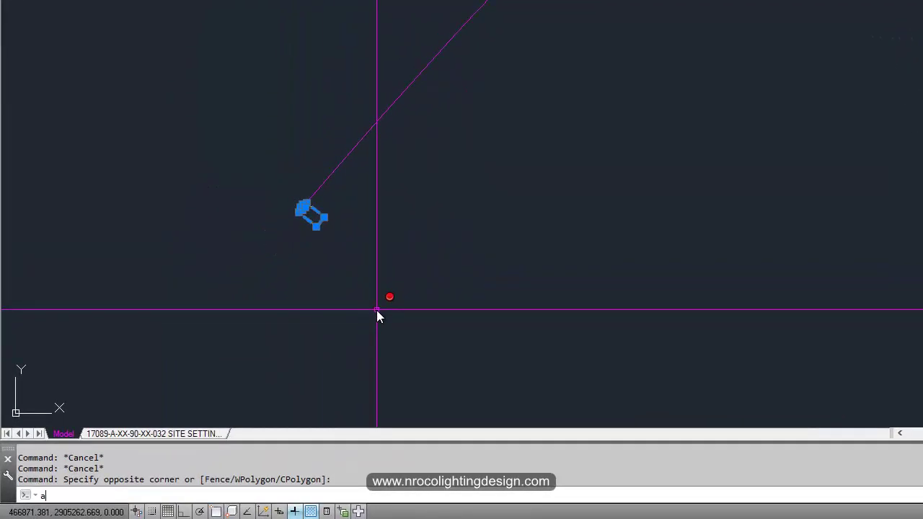
{"action": "type", "text": "array"}
{"action": "key", "text": "Return"}
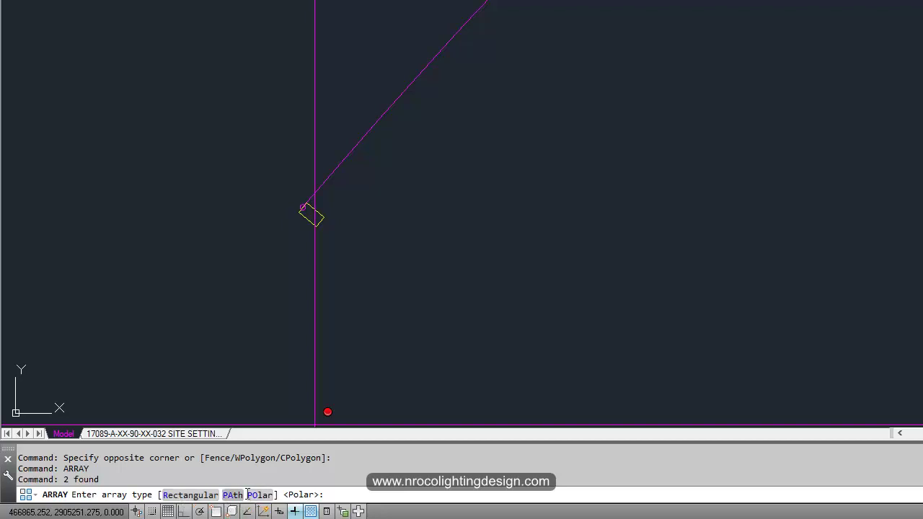
{"action": "type", "text": "a"}
{"action": "key", "text": "Return"}
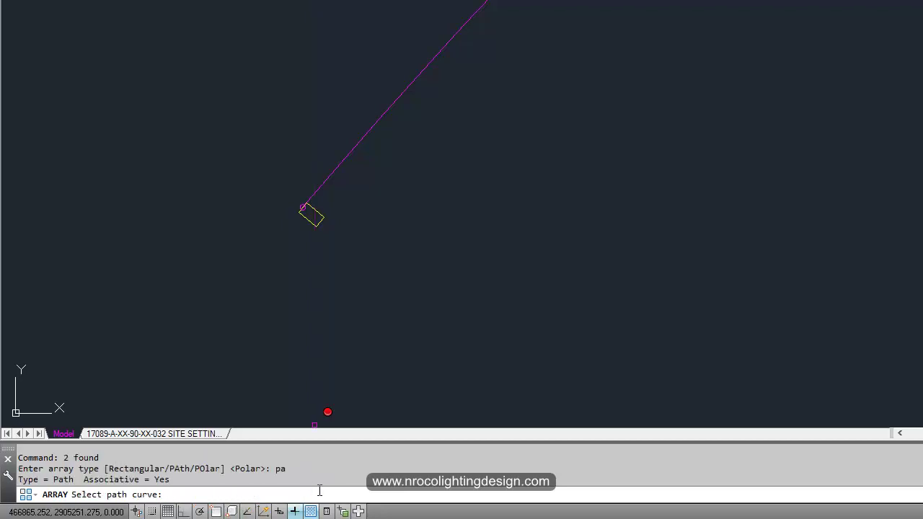
{"action": "left_click", "coordinate": [381, 120]}
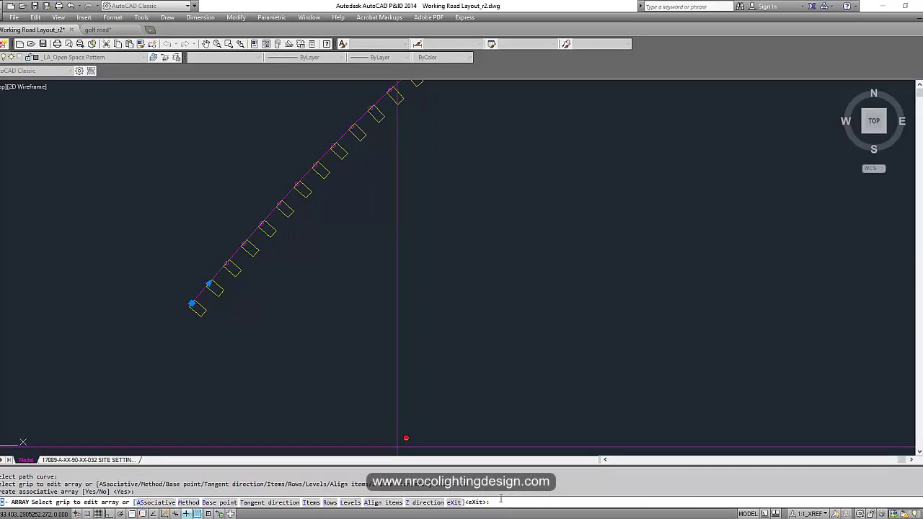
{"action": "type", "text": "x"}
{"action": "key", "text": "Return"}
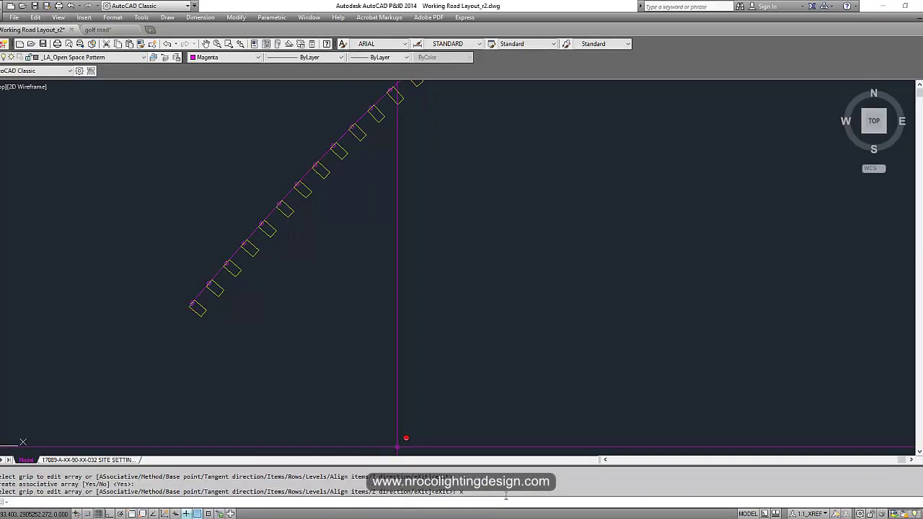
Set the path array's item spacing to 20
{"action": "left_click", "coordinate": [275, 229]}
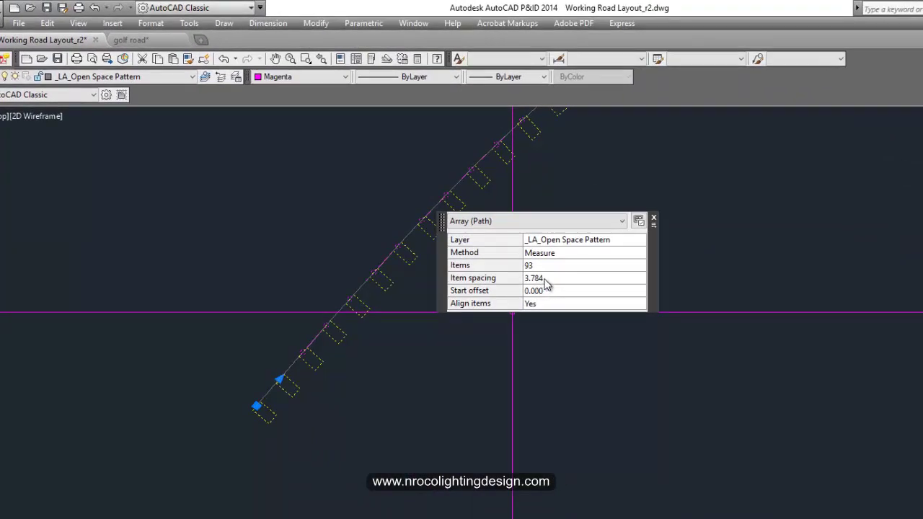
{"action": "left_click", "coordinate": [546, 279]}
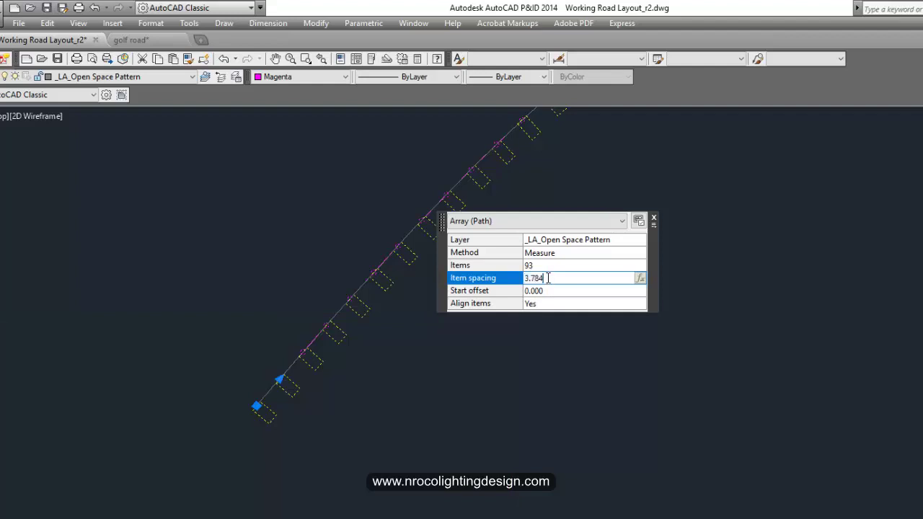
{"action": "type", "text": "20"}
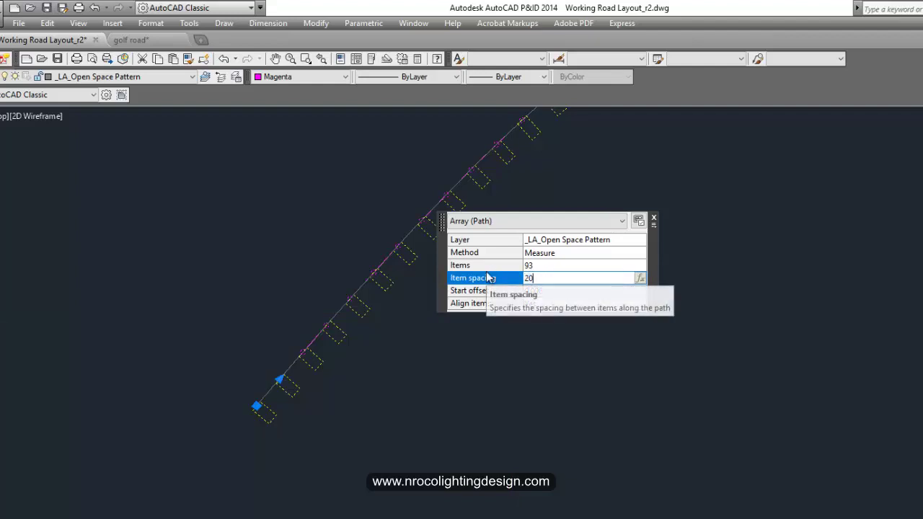
{"action": "key", "text": "Tab"}
{"action": "middle_click_drag", "start_coordinate": [735, 366], "coordinate": [675, 434]}
{"action": "left_click", "coordinate": [657, 219]}
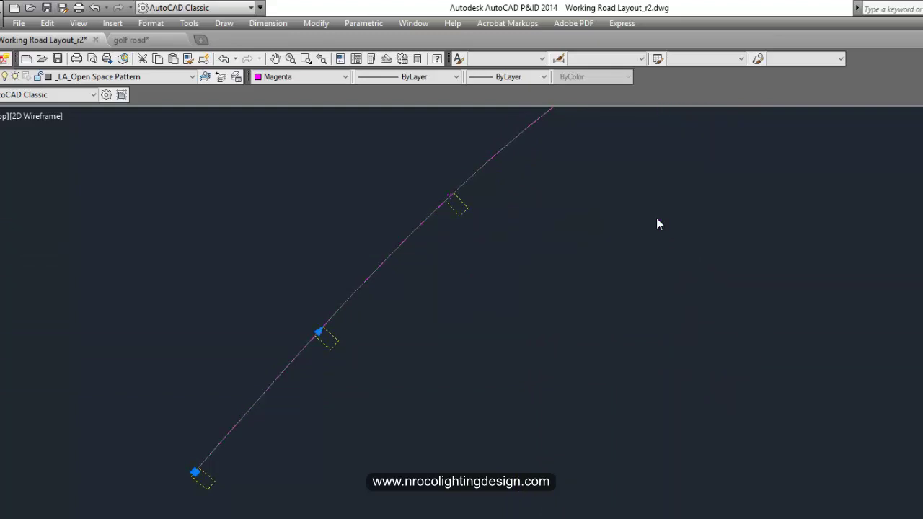
Clear the array selection and examine how the pole symbols are spaced and oriented along the whole curve
{"action": "scroll", "coordinate": [657, 223], "scroll_direction": "down", "scroll_amount": 5}
{"action": "middle_click_drag", "start_coordinate": [697, 209], "coordinate": [526, 291]}
{"action": "scroll", "coordinate": [561, 296], "scroll_direction": "up", "scroll_amount": 4}
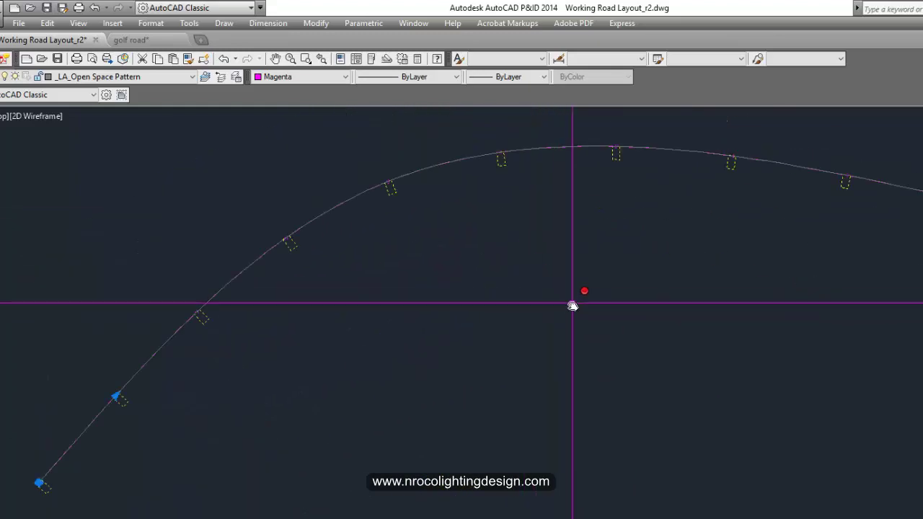
{"action": "key", "text": "Escape"}
{"action": "scroll", "coordinate": [570, 309], "scroll_direction": "down", "scroll_amount": 4}
{"action": "middle_click_drag", "start_coordinate": [618, 315], "coordinate": [502, 318]}
{"action": "scroll", "coordinate": [665, 292], "scroll_direction": "up", "scroll_amount": 2}
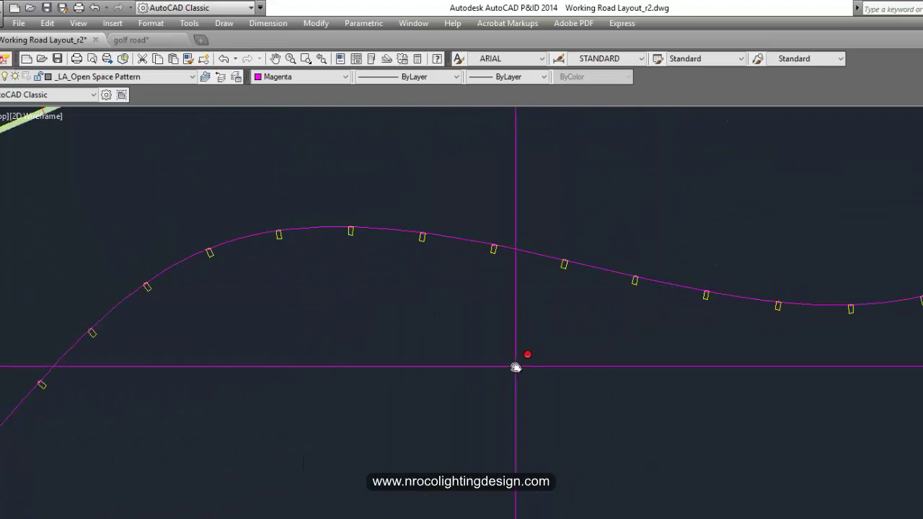
{"action": "scroll", "coordinate": [515, 361], "scroll_direction": "down", "scroll_amount": 2}
{"action": "middle_click_drag", "start_coordinate": [515, 351], "coordinate": [567, 326]}
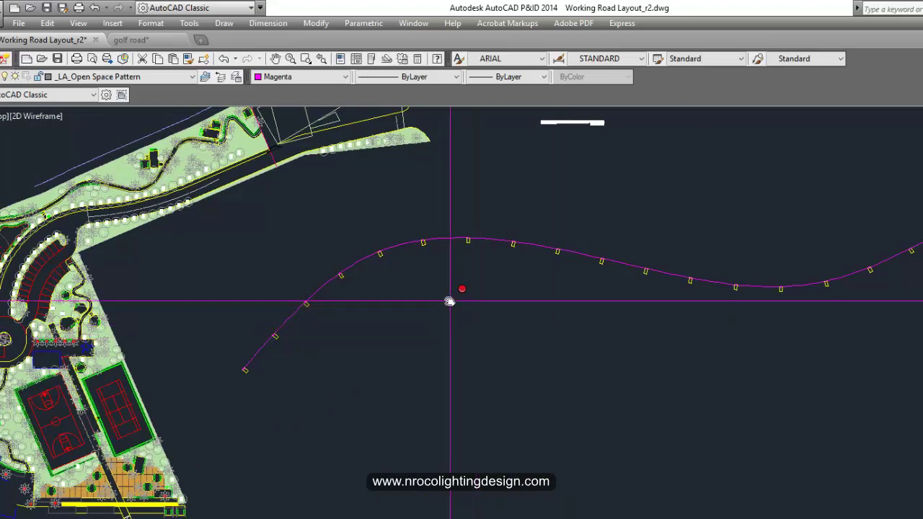
Examine the pole symbols on the first bend of the curve, then switch to DIALux evo and orbit the street preview
{"action": "scroll", "coordinate": [326, 311], "scroll_direction": "up", "scroll_amount": 4}
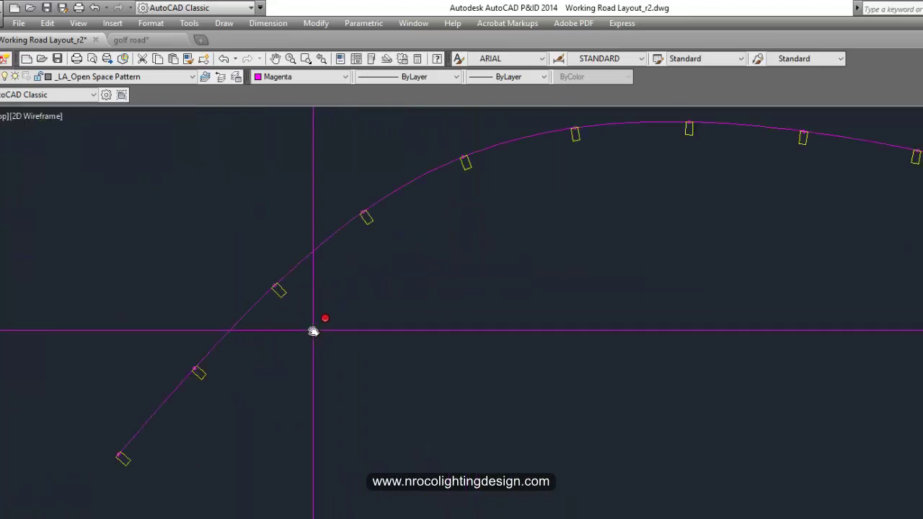
{"action": "scroll", "coordinate": [428, 353], "scroll_direction": "down", "scroll_amount": 2}
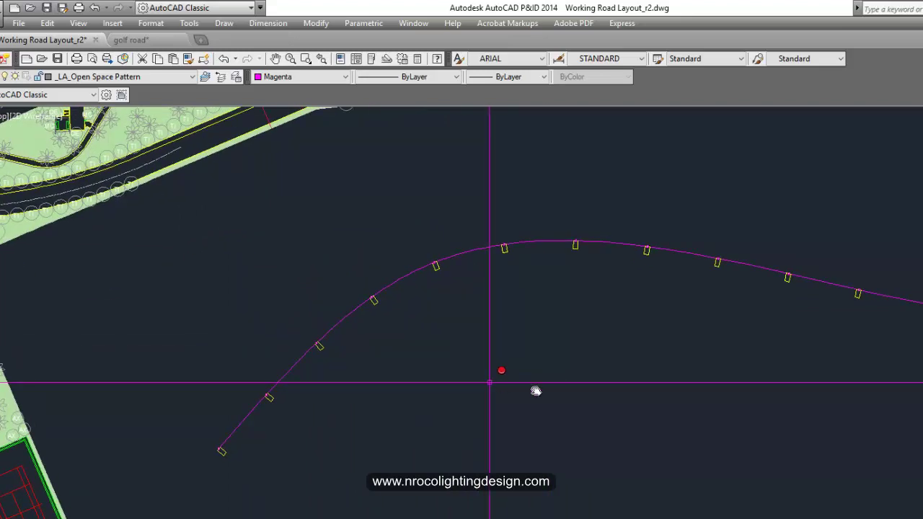
{"action": "middle_click_drag", "start_coordinate": [534, 390], "coordinate": [501, 373]}
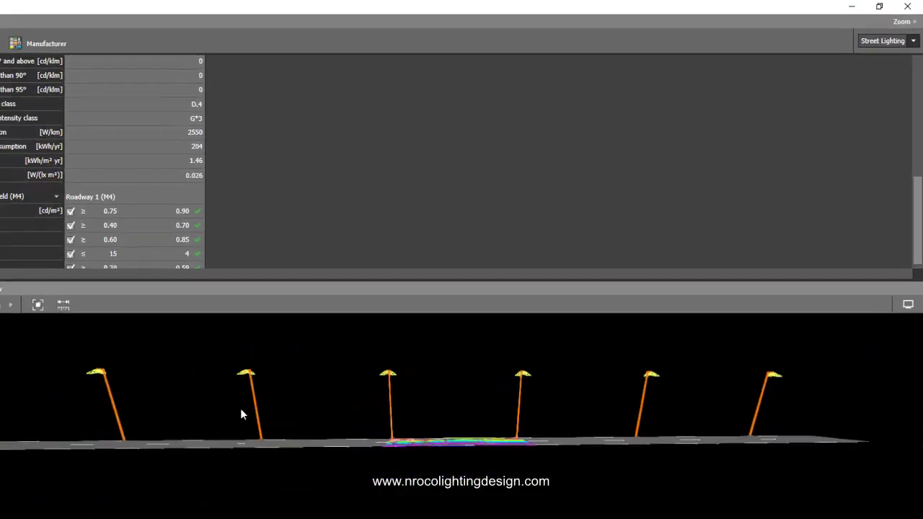
{"action": "left_click_drag", "start_coordinate": [240, 408], "coordinate": [453, 487]}
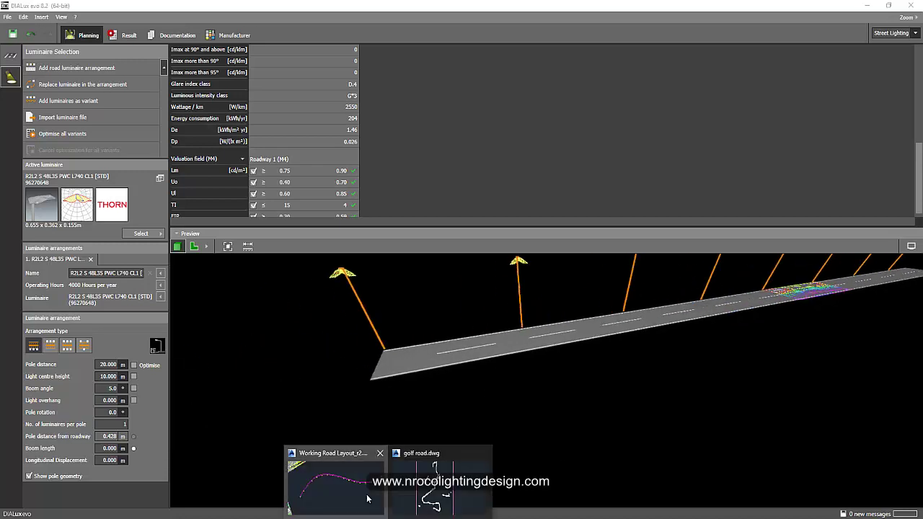
Switch to the Working Road Layout_r2 drawing in AutoCAD and examine the pole array along the curve beside the site plan
{"action": "left_click", "coordinate": [328, 480]}
{"action": "scroll", "coordinate": [310, 379], "scroll_direction": "down", "scroll_amount": 5}
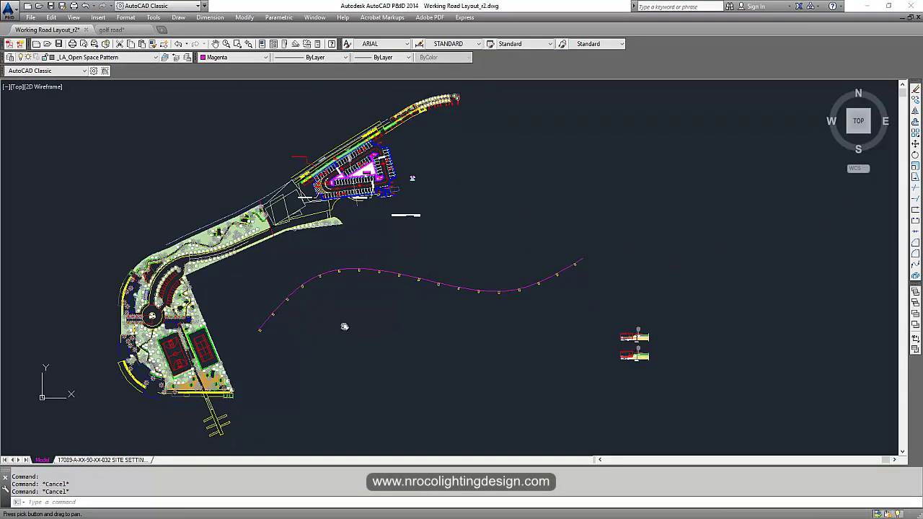
{"action": "scroll", "coordinate": [339, 321], "scroll_direction": "up", "scroll_amount": 6}
{"action": "middle_click_drag", "start_coordinate": [323, 320], "coordinate": [282, 331]}
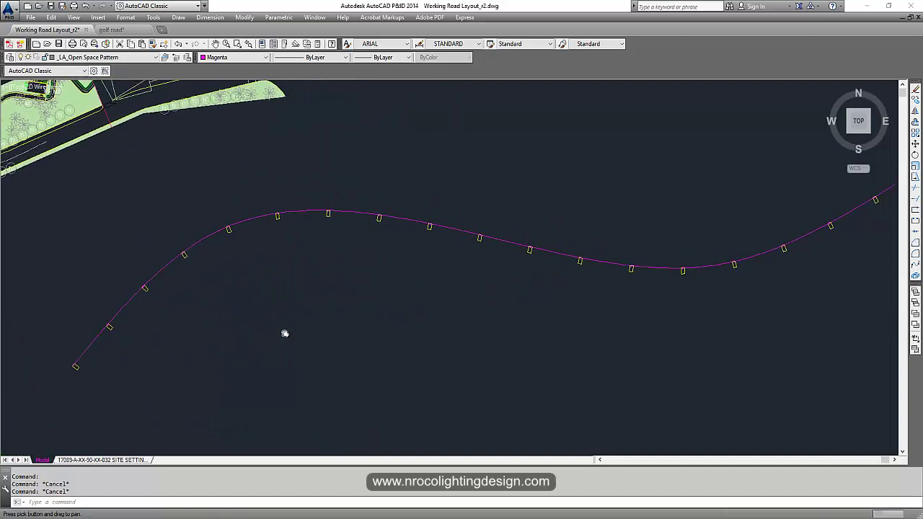
{"action": "middle_click_drag", "start_coordinate": [376, 364], "coordinate": [365, 360]}
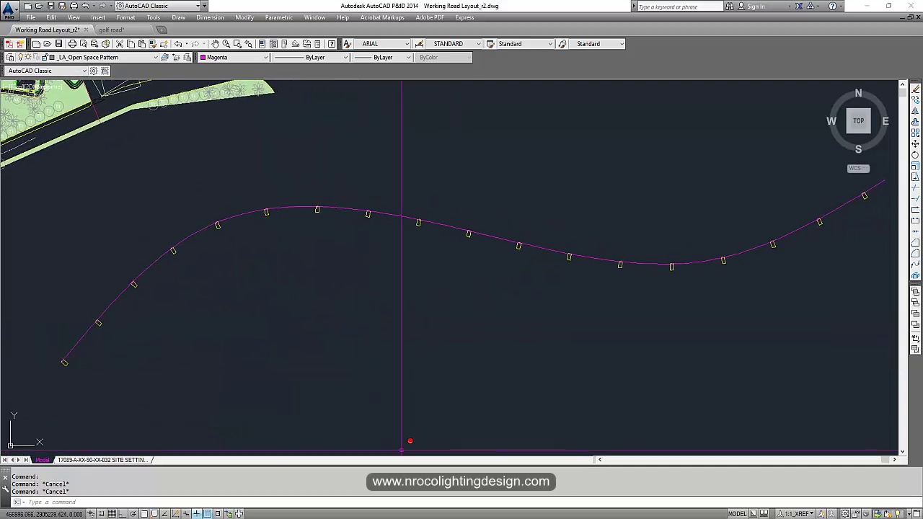
{"action": "scroll", "coordinate": [438, 381], "scroll_direction": "down", "scroll_amount": 4}
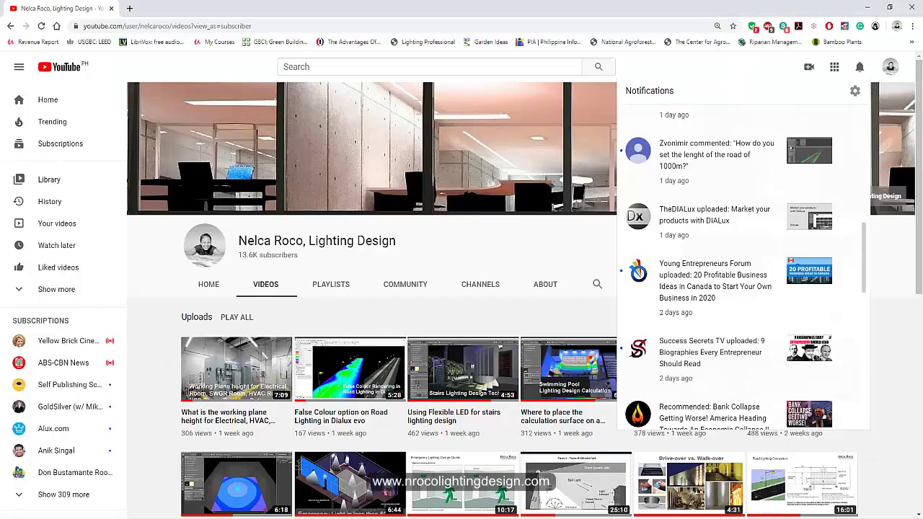
Open the Udemy online courses site in a new Chrome tab
{"action": "left_click", "coordinate": [129, 8]}
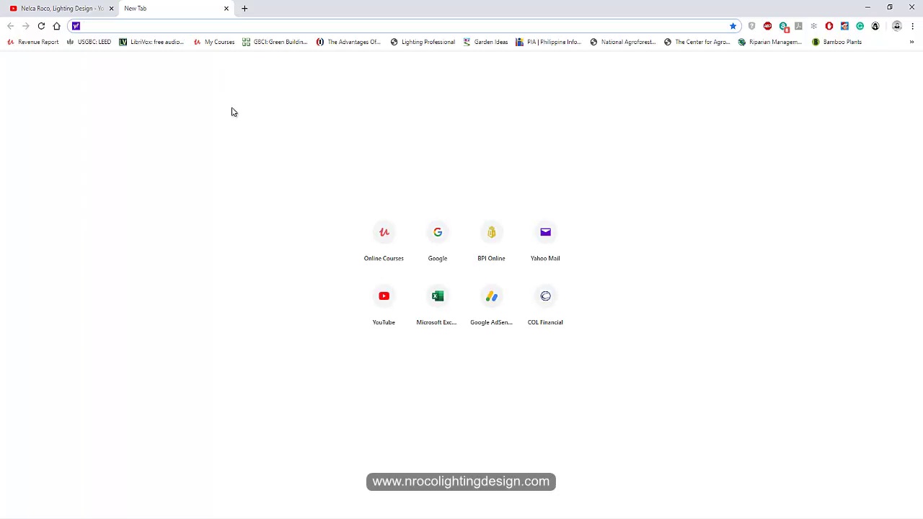
{"action": "left_click", "coordinate": [404, 242]}
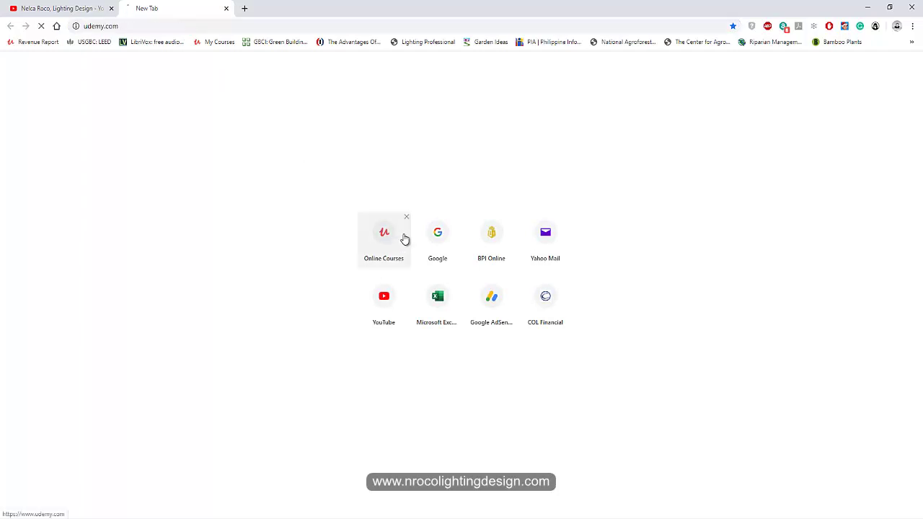
Load nrocolightingdesign.com in another new tab and return to the YouTube channel's videos page
{"action": "left_click", "coordinate": [246, 9]}
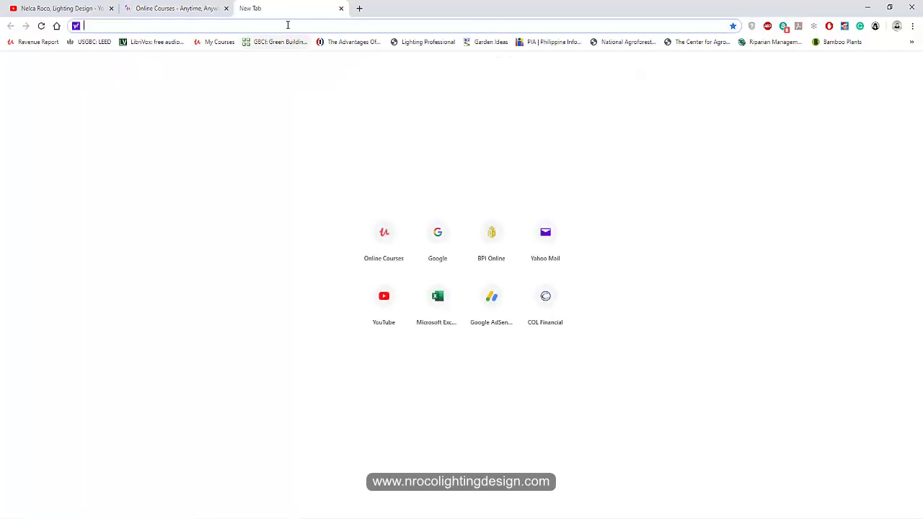
{"action": "type", "text": "www"}
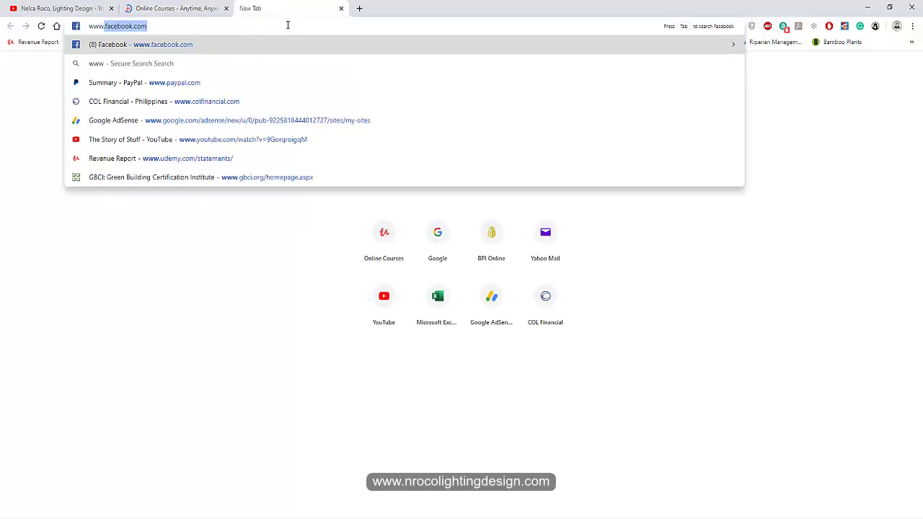
{"action": "type", "text": ".m"}
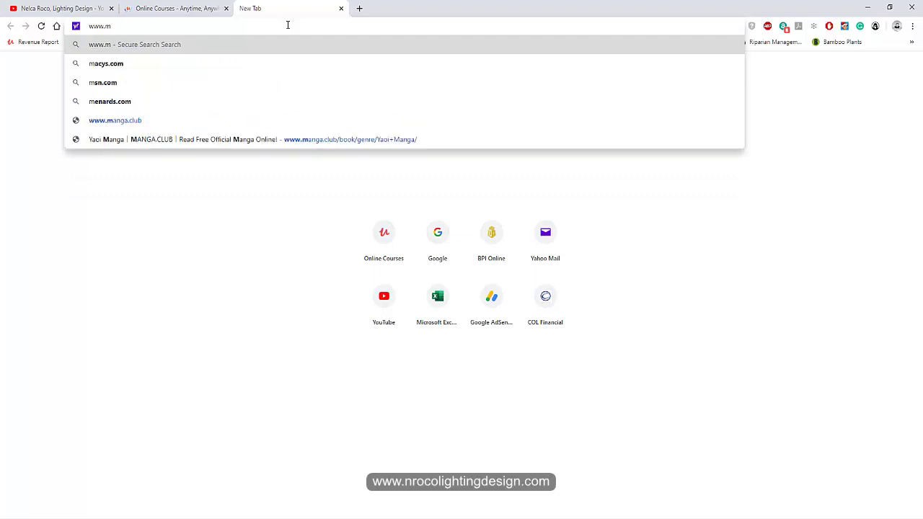
{"action": "key", "text": "BackSpace"}
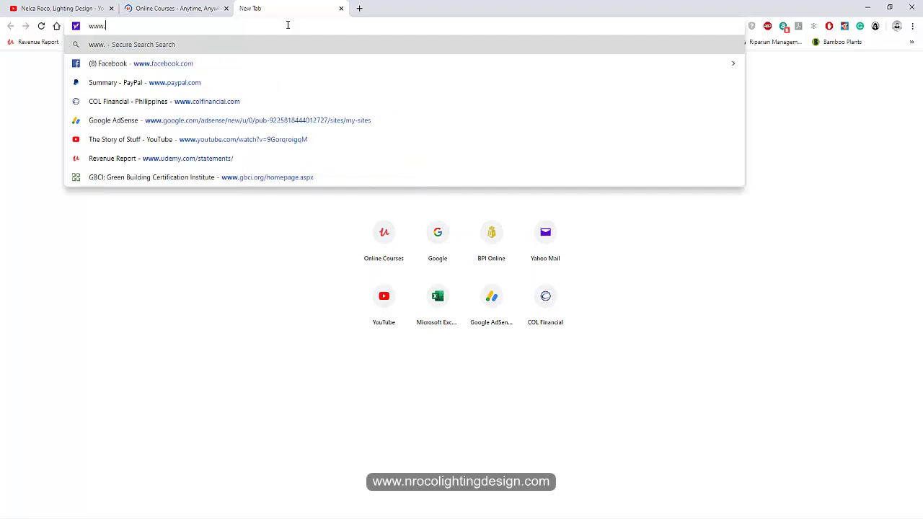
{"action": "type", "text": "nr"}
{"action": "key", "text": "Return"}
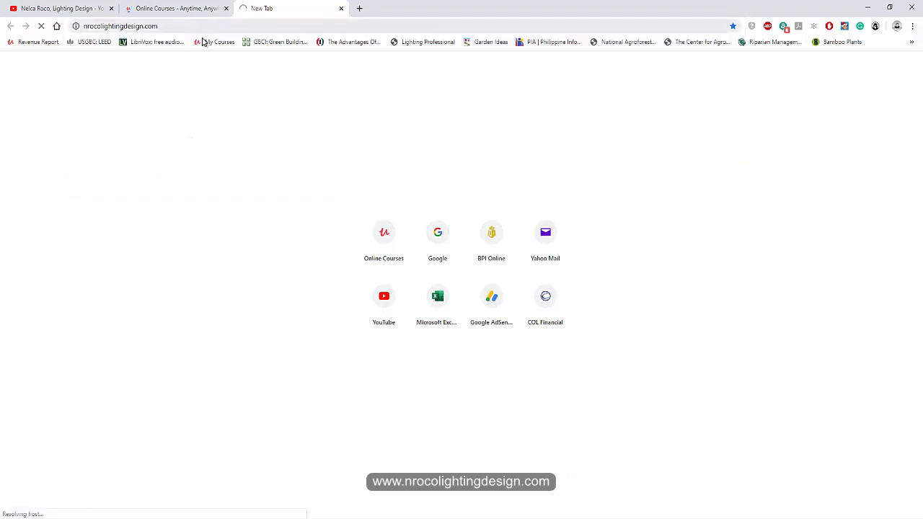
{"action": "left_click", "coordinate": [87, 8]}
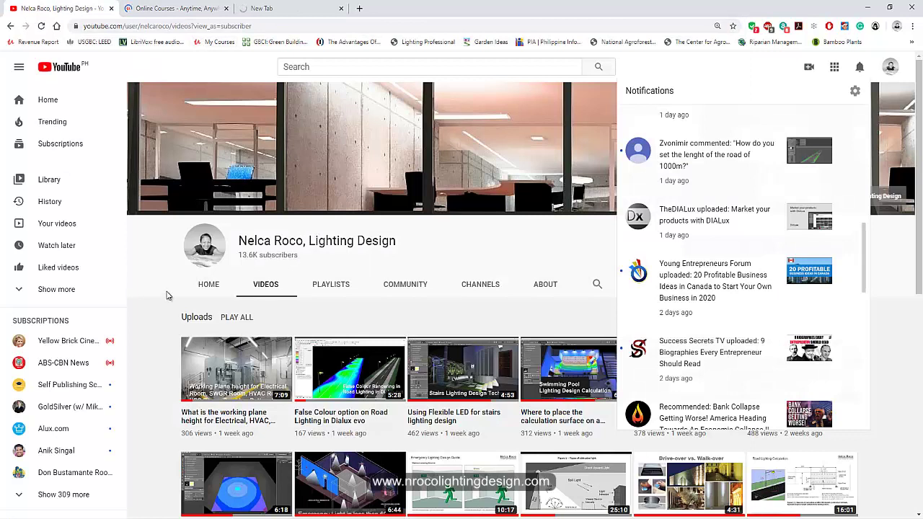